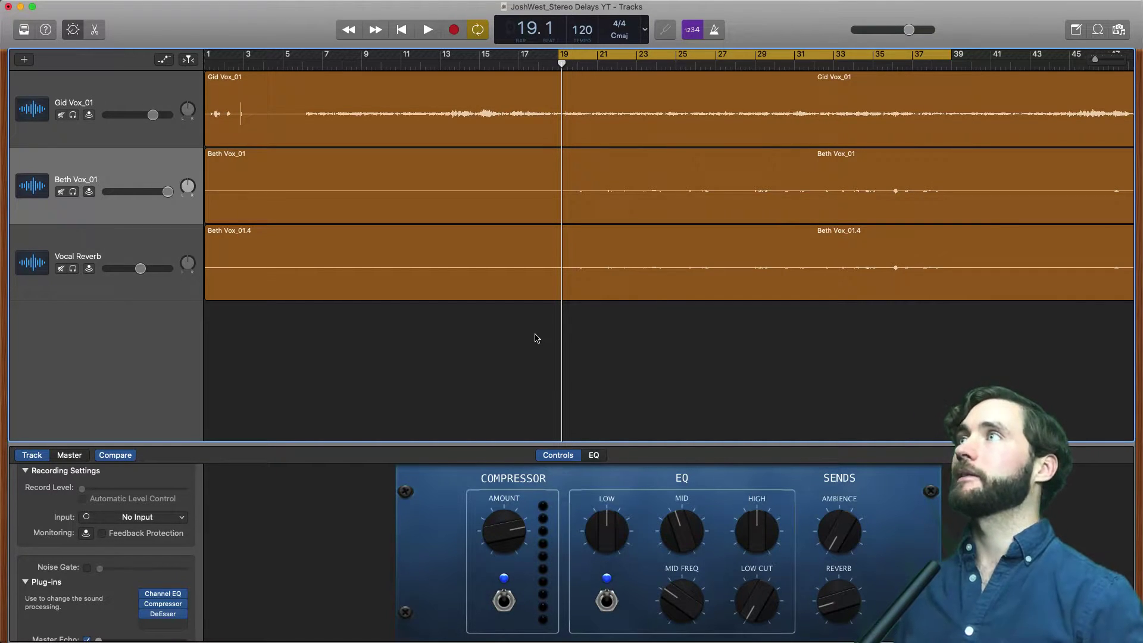
- Play the vocals, stop near bar 24, and select the Beth Vox_01 region
key("space")
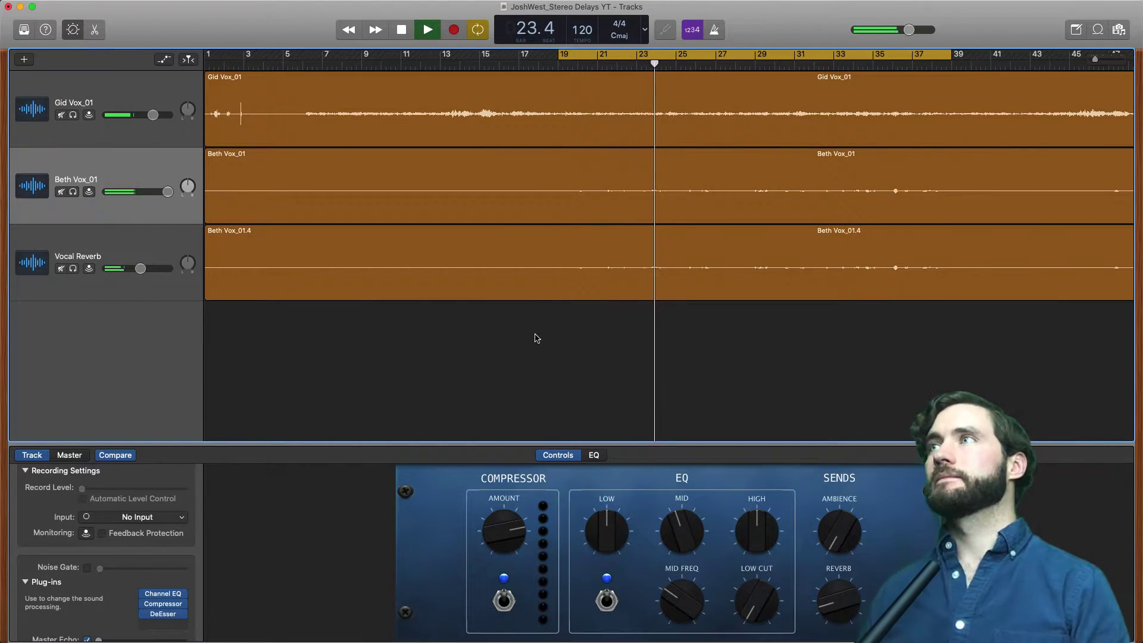
key("space")
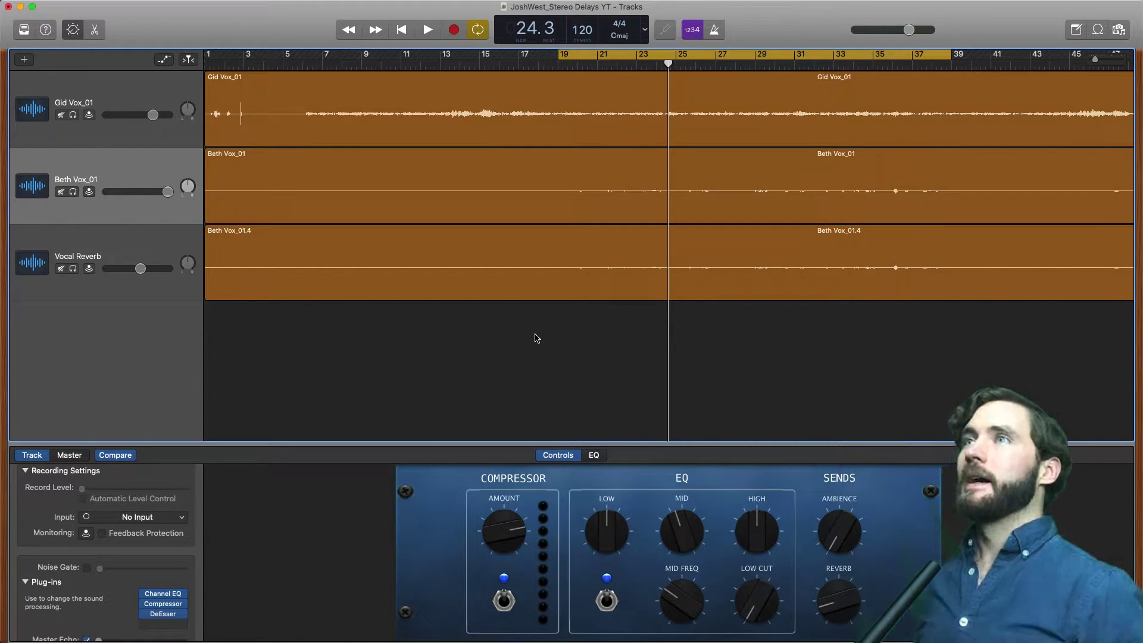
left_click(209, 204)
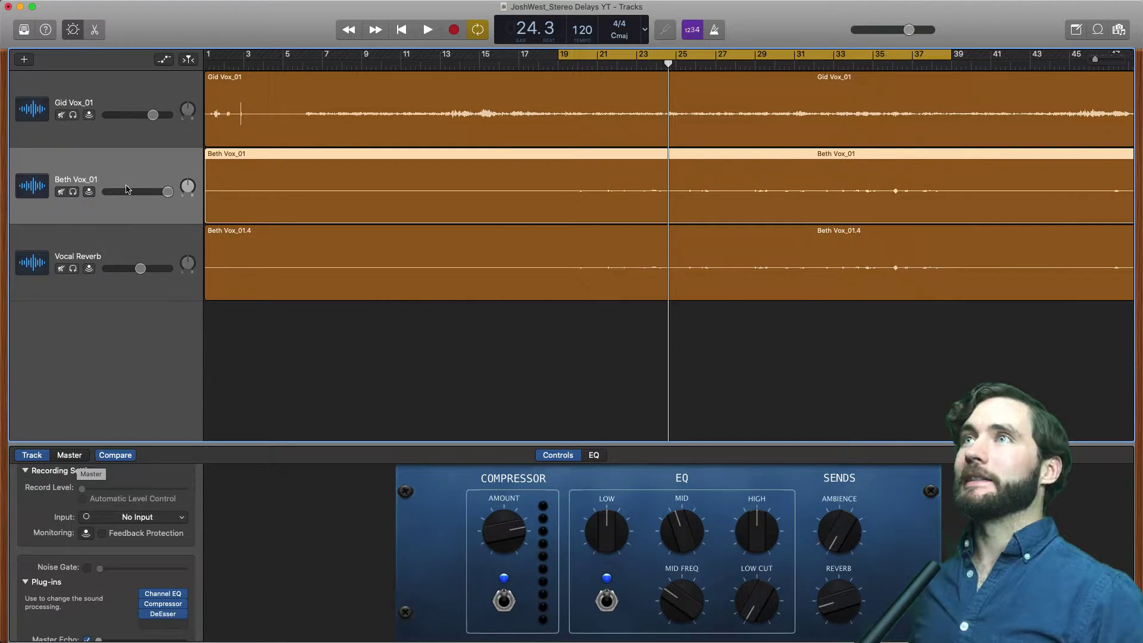
scroll(102, 601, "down", 3)
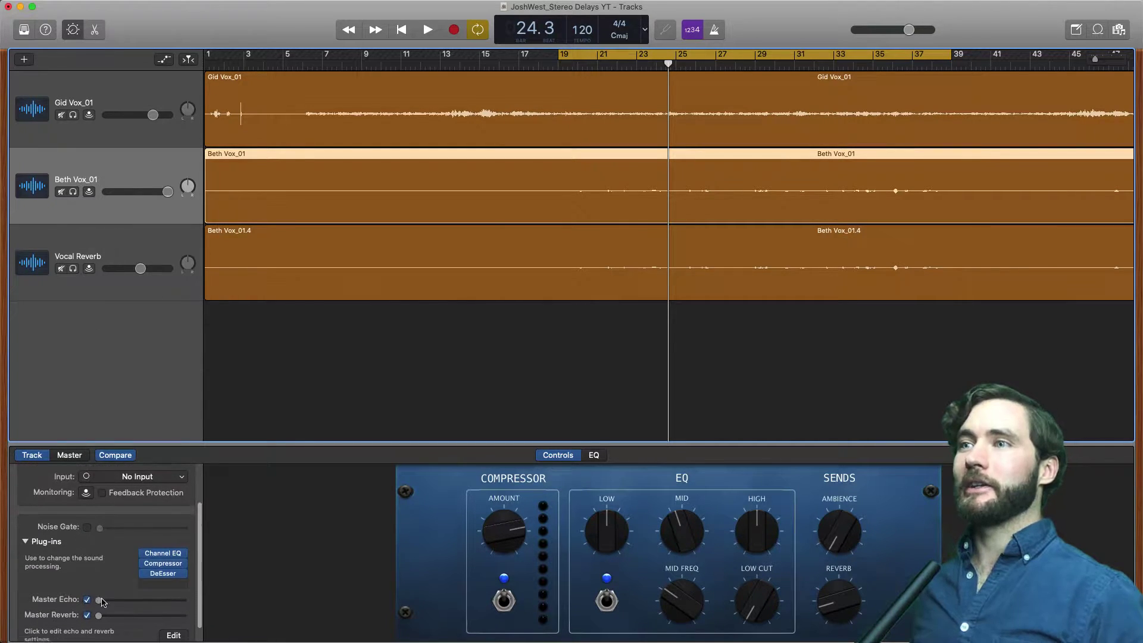
scroll(102, 602, "down", 1)
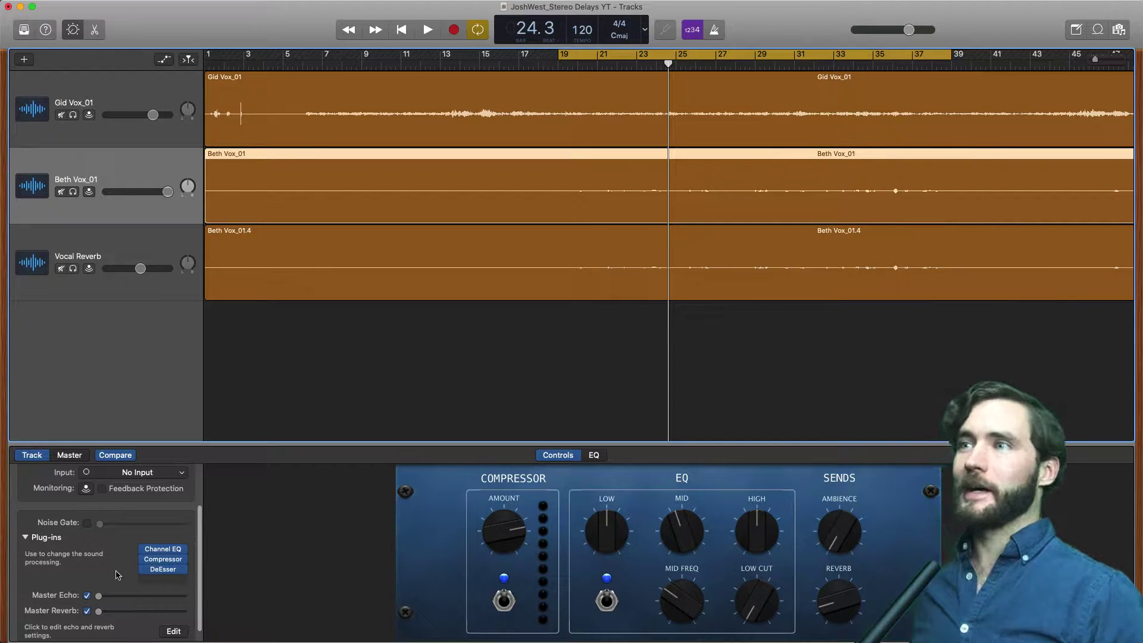
scroll(97, 570, "up", 4)
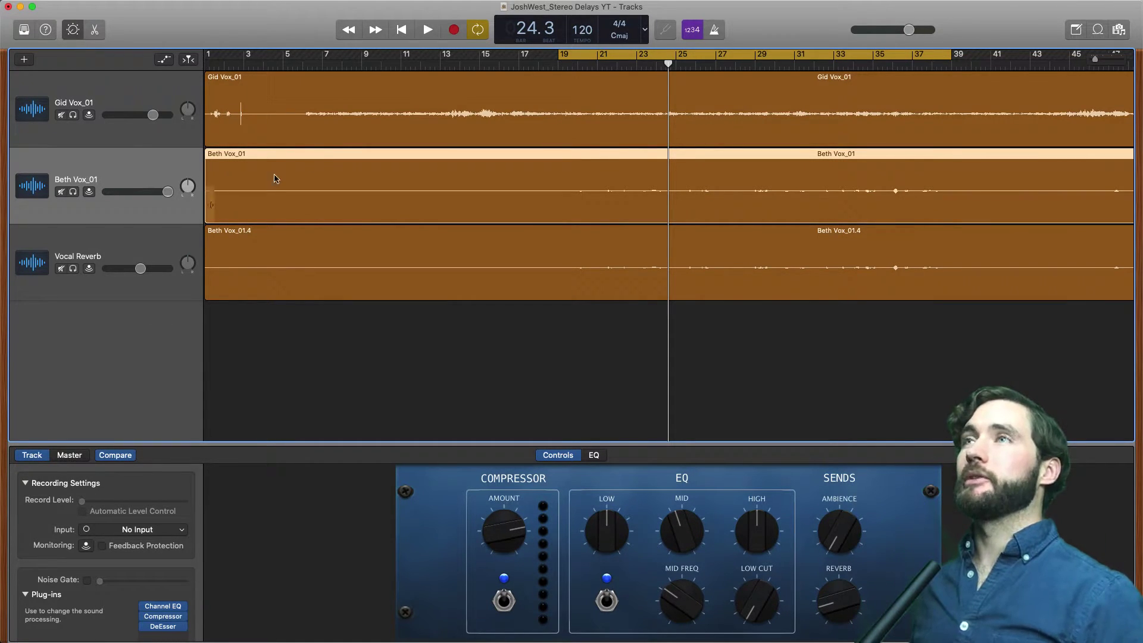
- Mute the Vocal Reverb track and browse Audio Units > Apple > AUDelay for Beth Vox_01
left_click(61, 269)
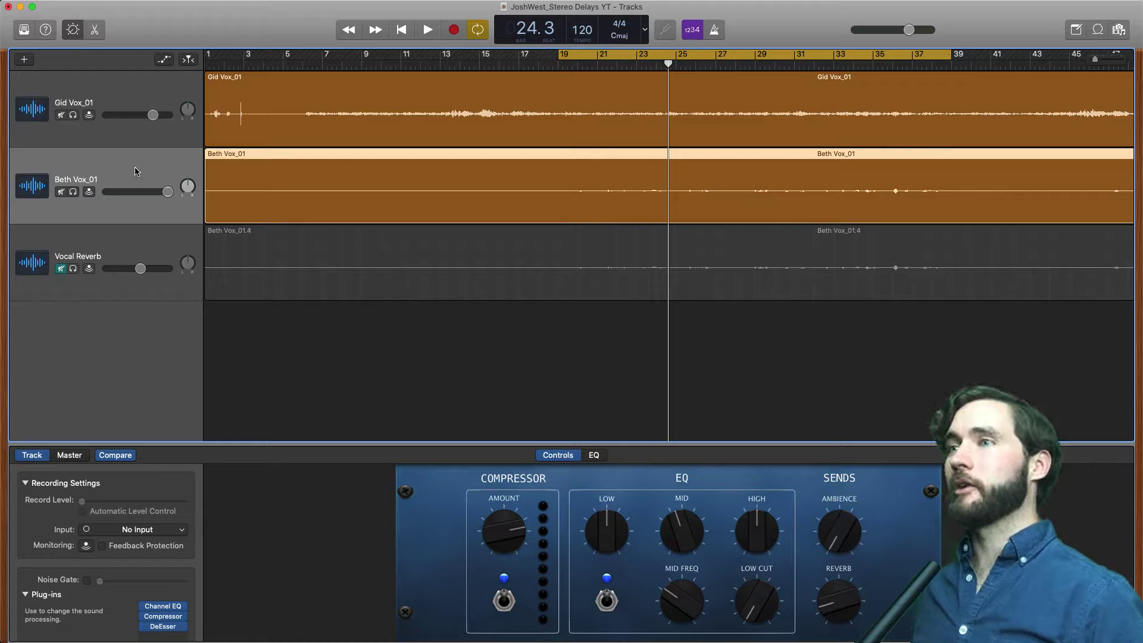
scroll(110, 593, "down", 2)
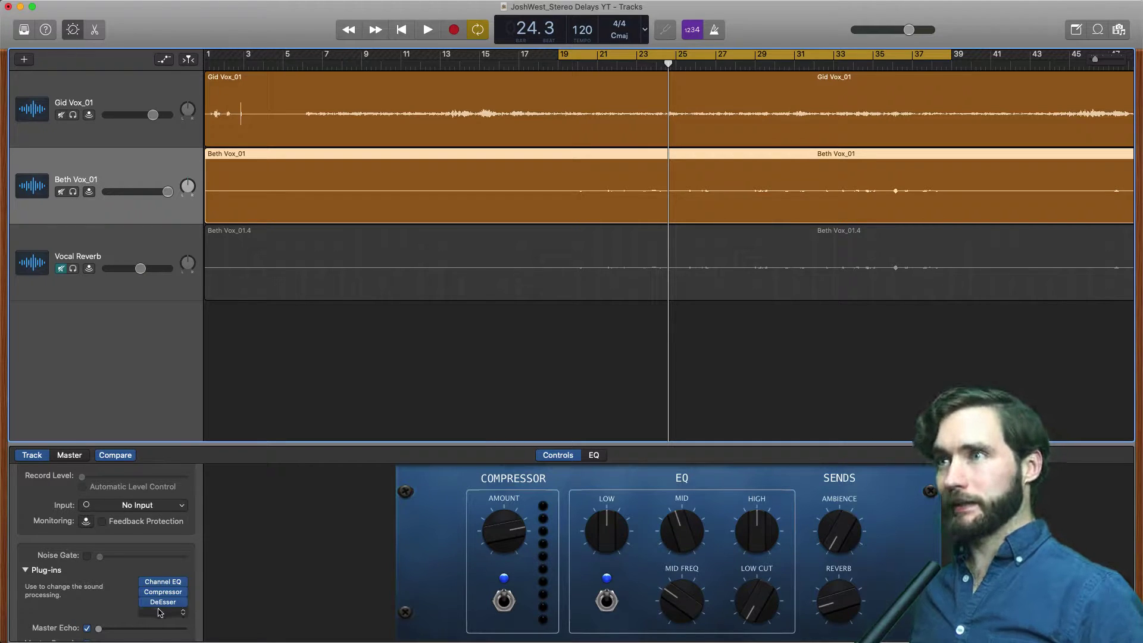
left_click(182, 615)
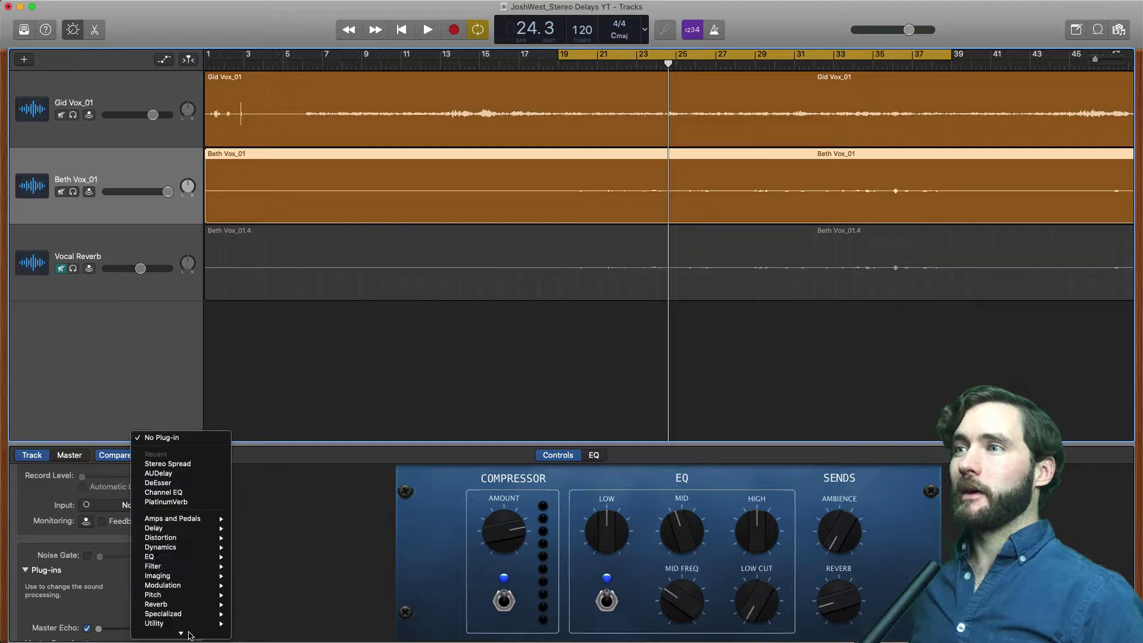
mouse_move(190, 634)
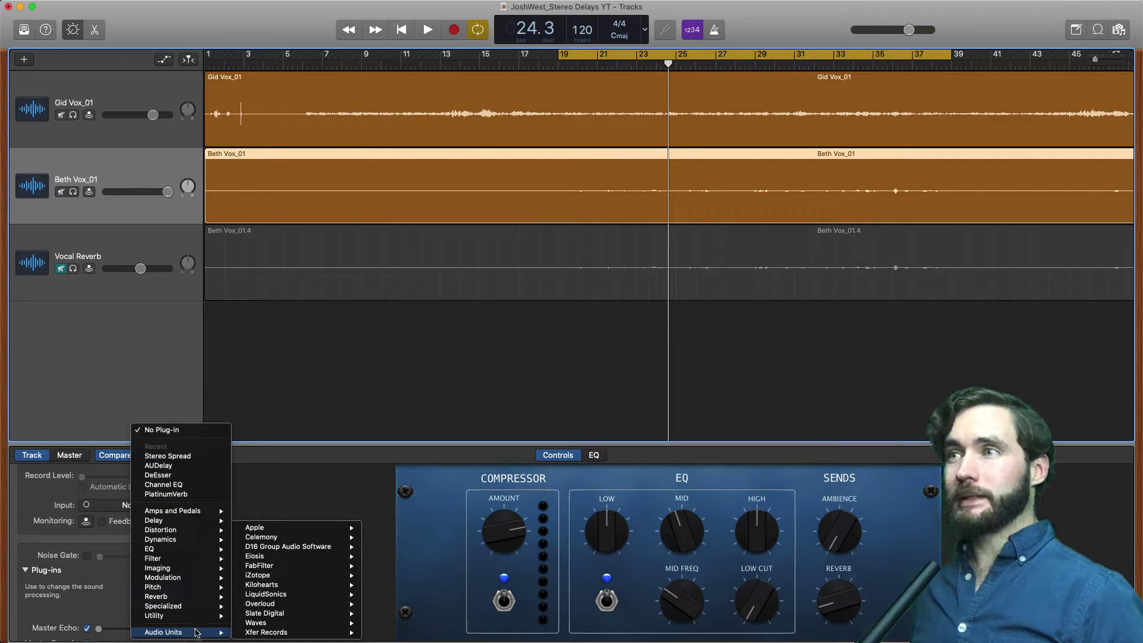
mouse_move(286, 532)
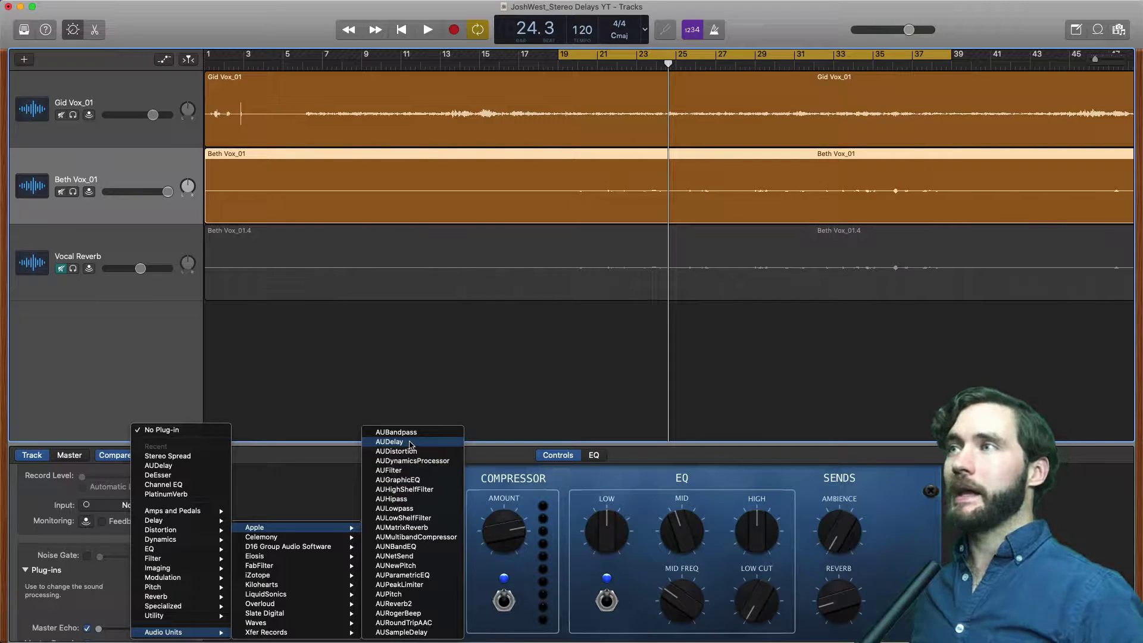
- Insert AUDelay on Beth Vox_01, center its window, and shorten the delay to about 0.61 seconds
left_click(389, 442)
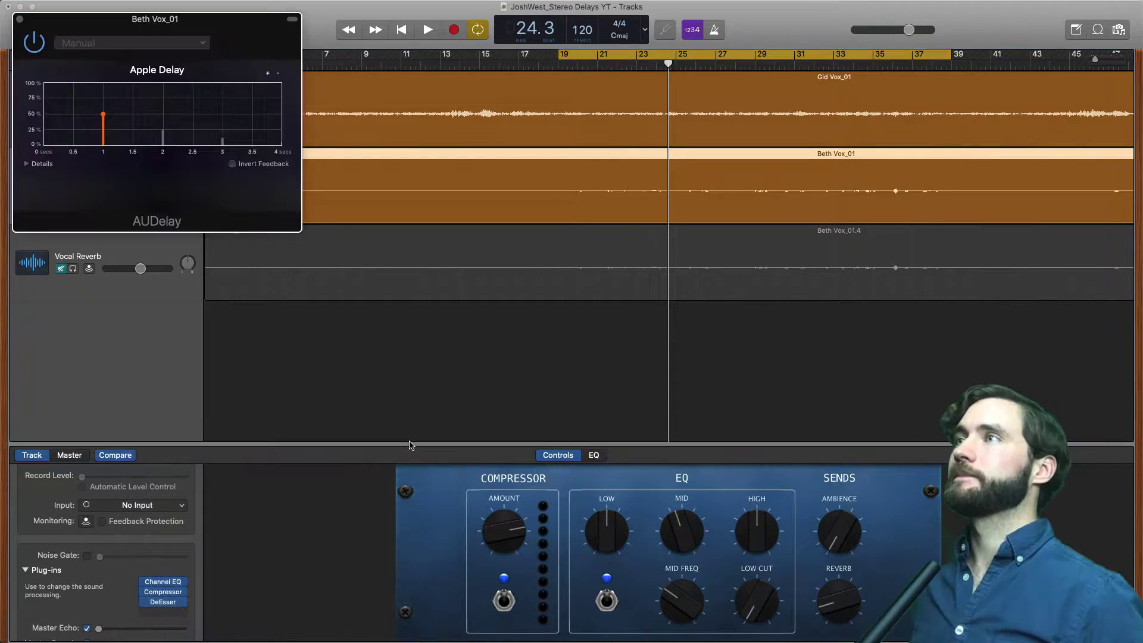
left_click_drag(208, 25, 527, 289)
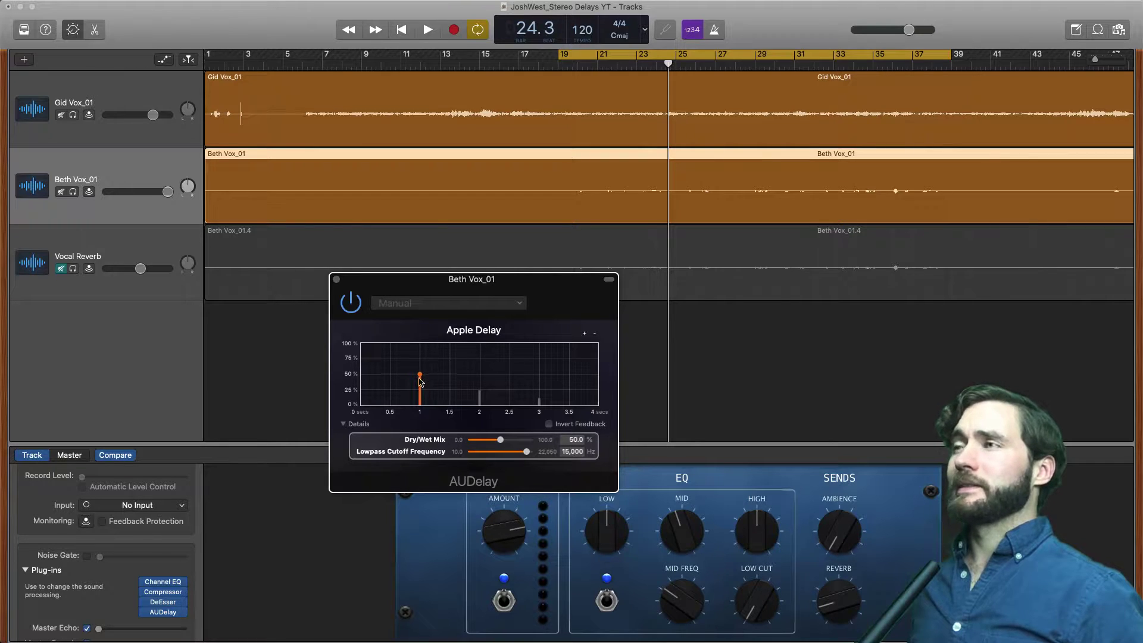
left_click_drag(419, 377, 397, 386)
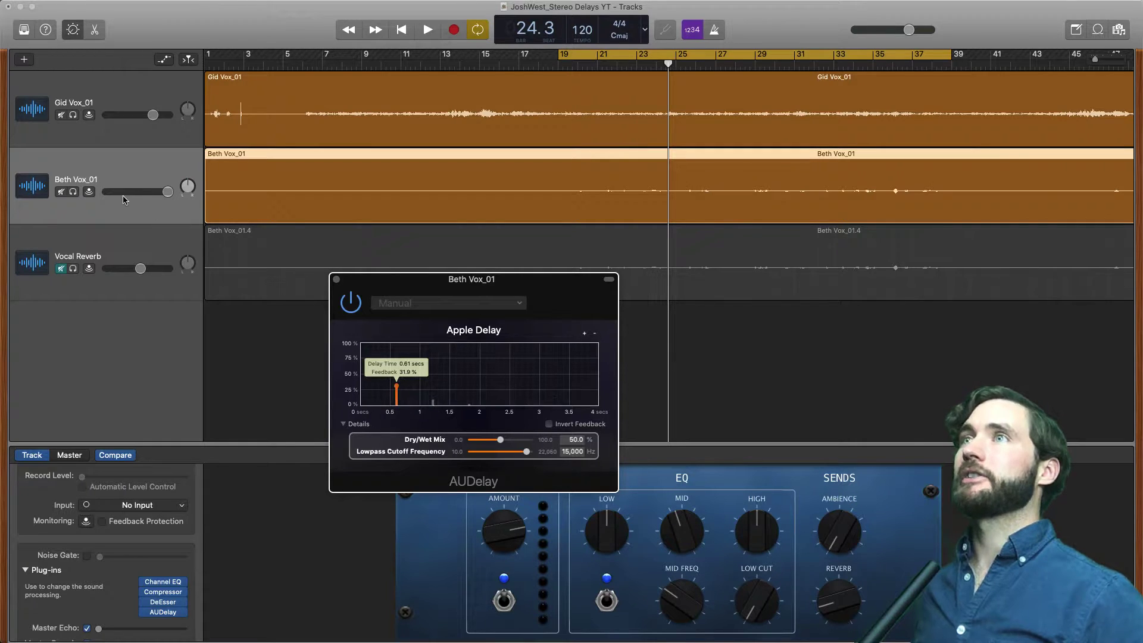
- Solo Beth Vox_01 and audition delay times from about 0.16 up to 1.13 seconds
key("s")
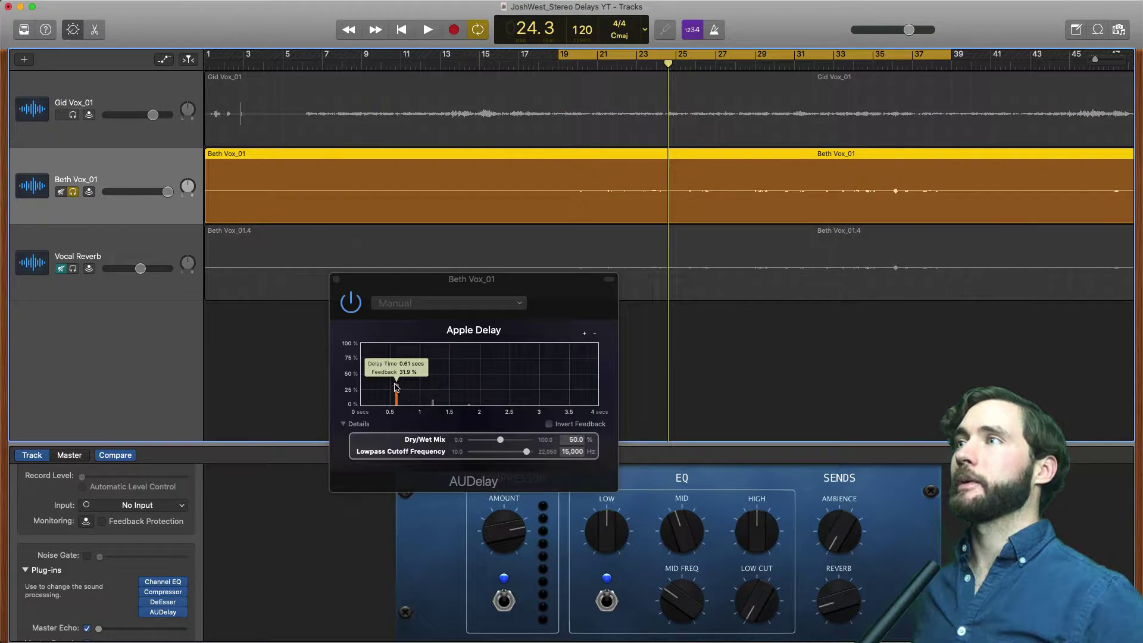
left_click_drag(397, 387, 366, 384)
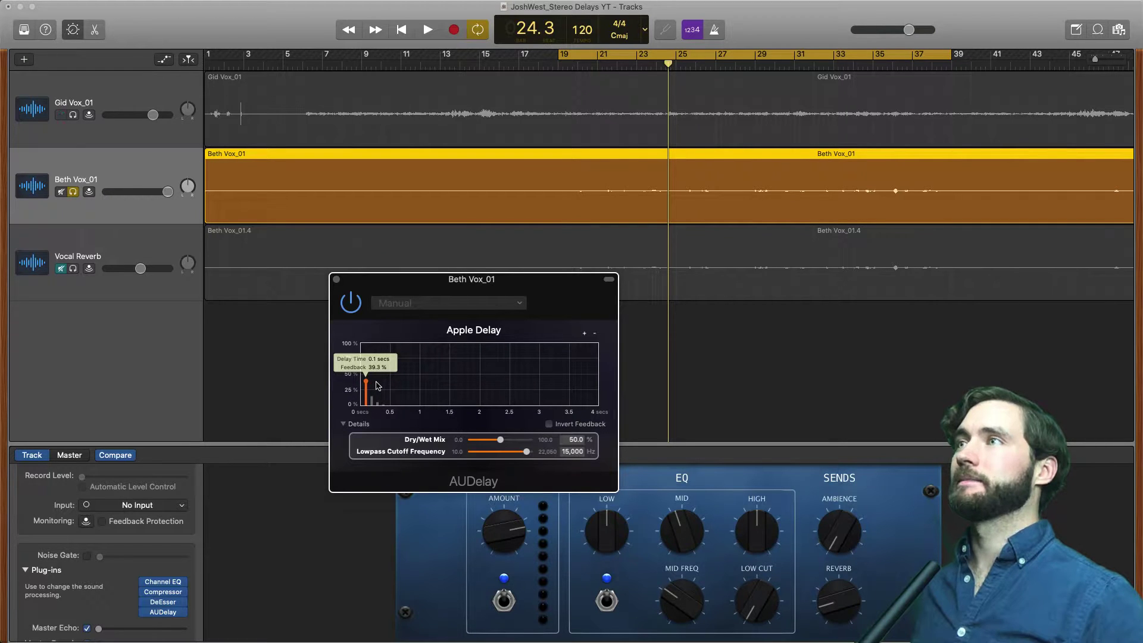
key("space")
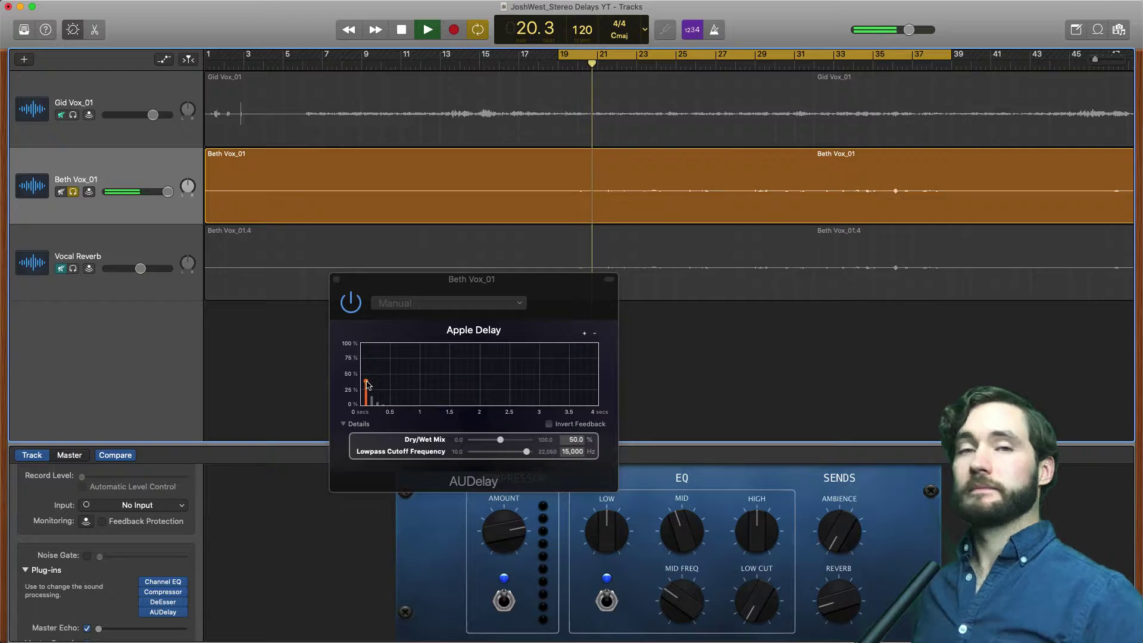
key("space")
left_click(367, 386)
left_click_drag(367, 385, 462, 381)
left_click(295, 361)
key("space")
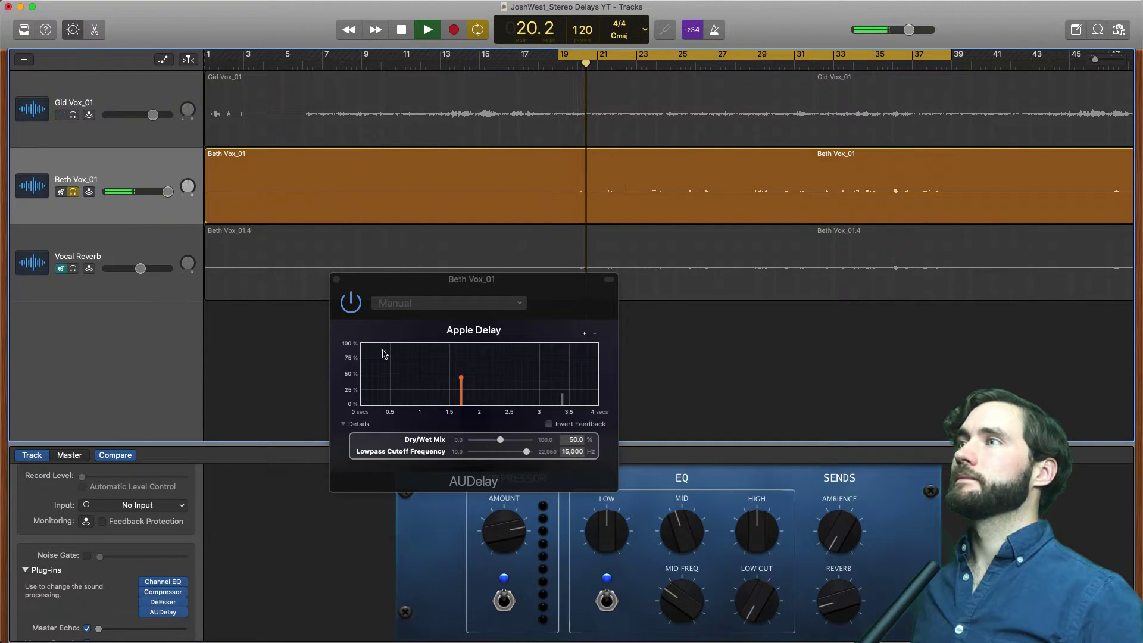
key("space")
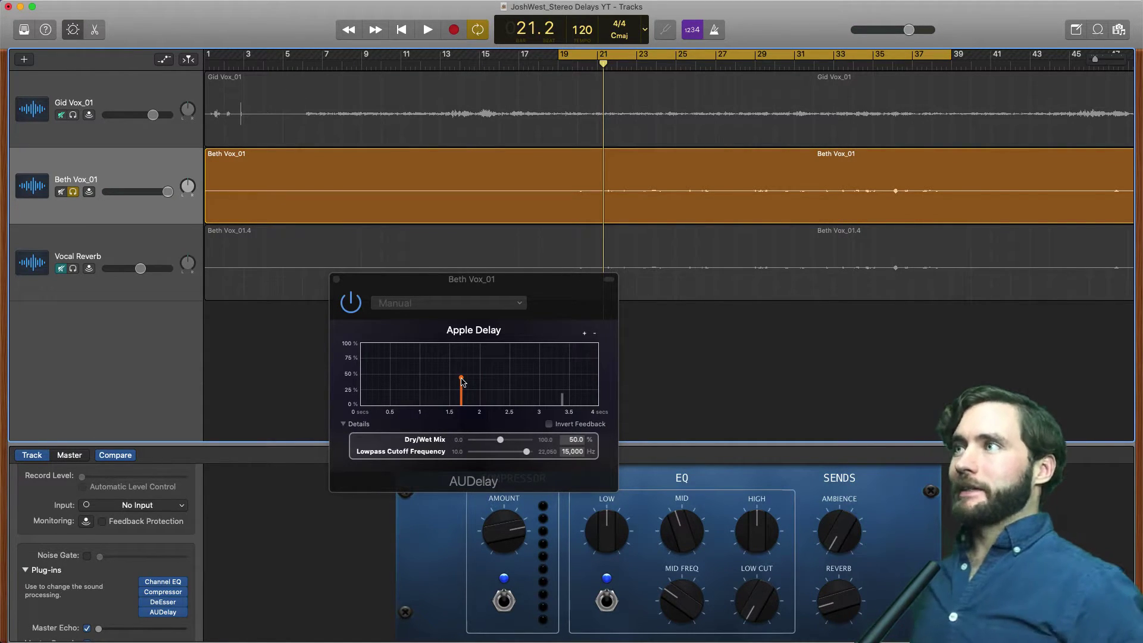
- Unsolo Beth Vox_01 and shorten the delay through 0.7 and 0.61 to 0.52 seconds, playing back
left_click_drag(462, 381, 403, 379)
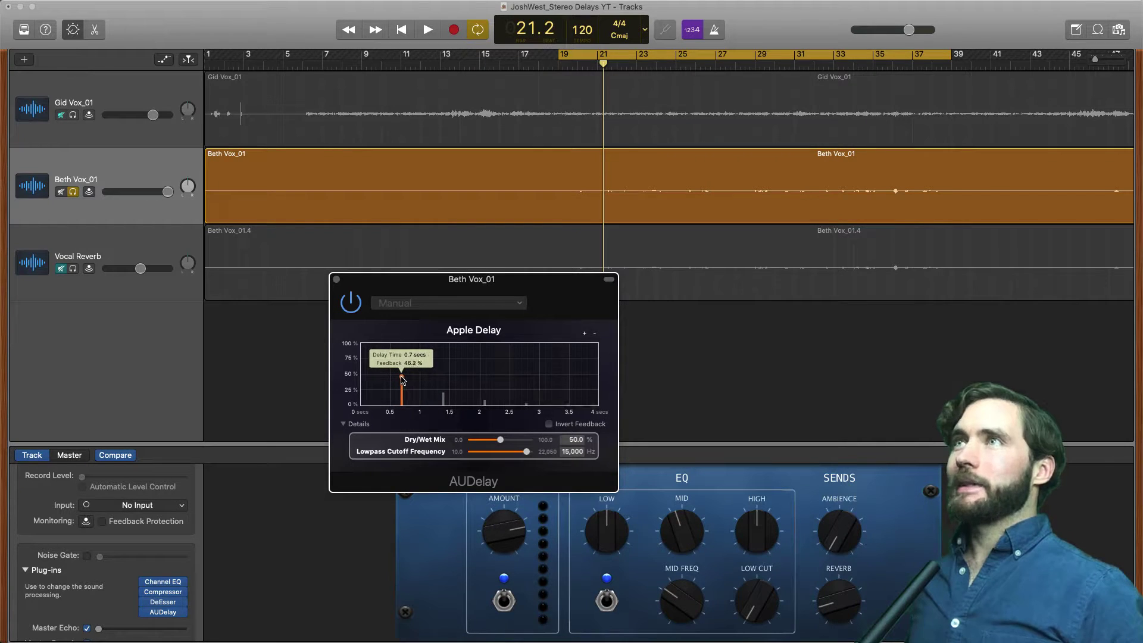
left_click(74, 193)
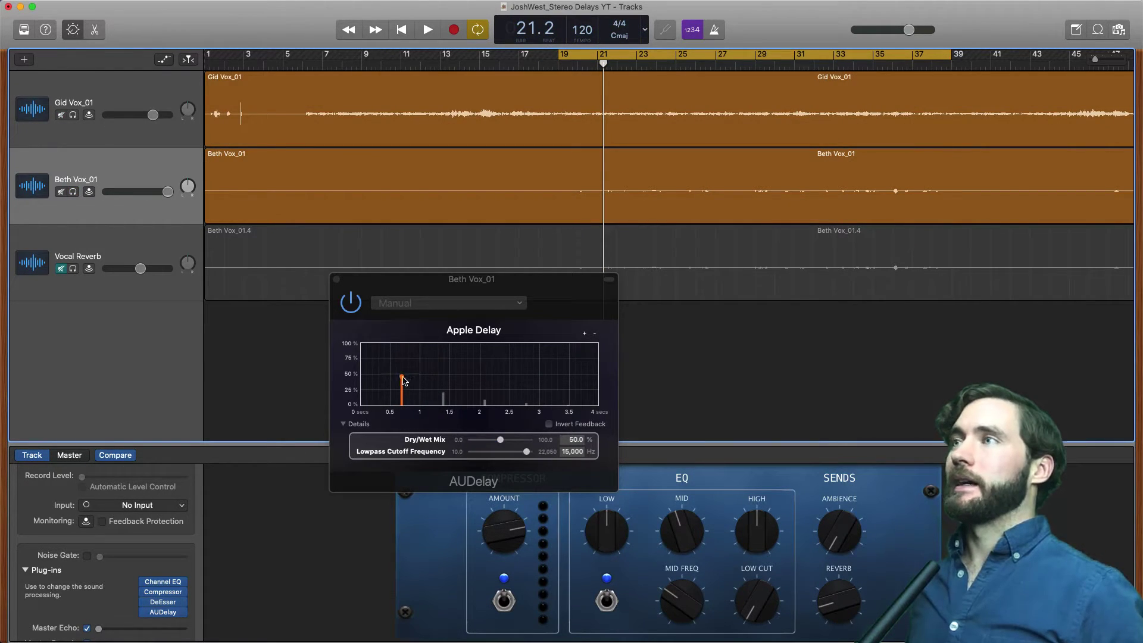
left_click_drag(403, 381, 397, 382)
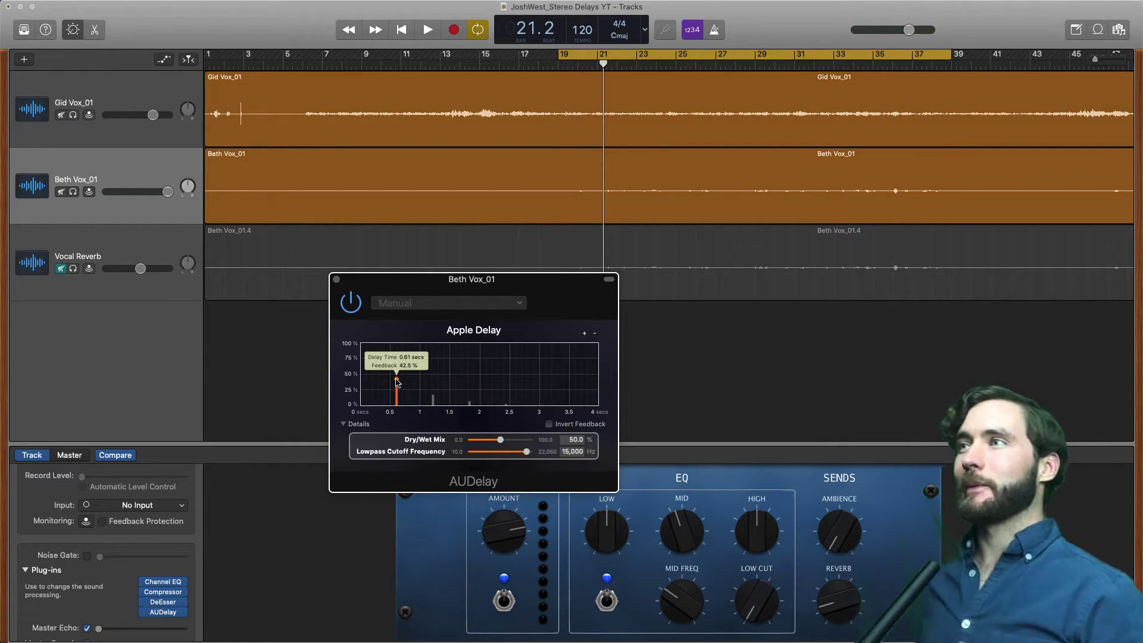
left_click_drag(397, 381, 386, 382)
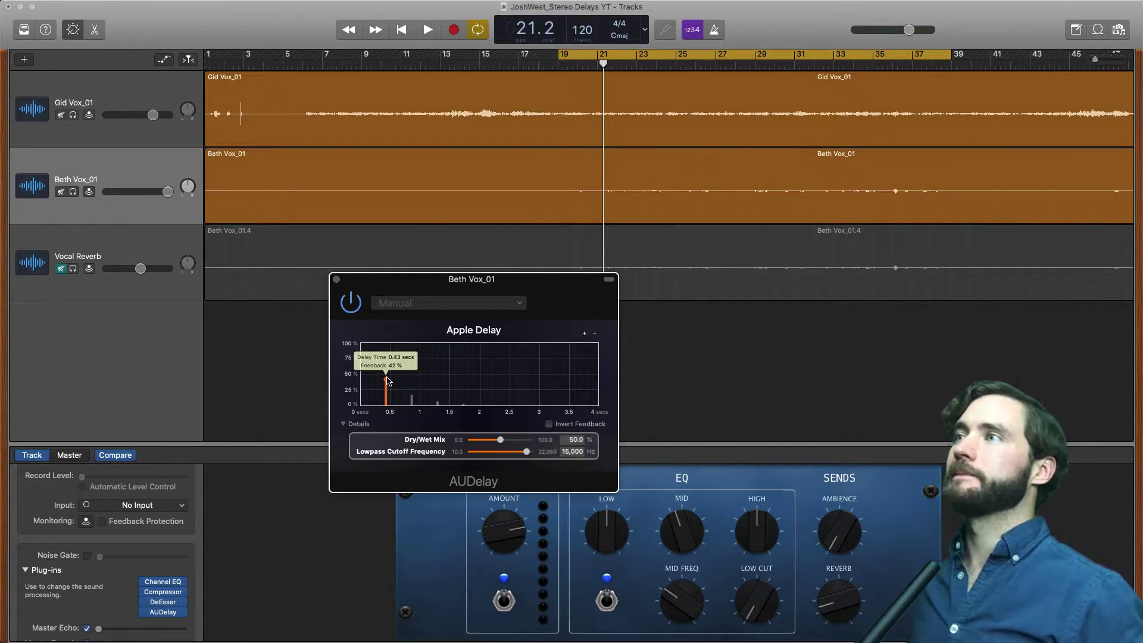
key("space")
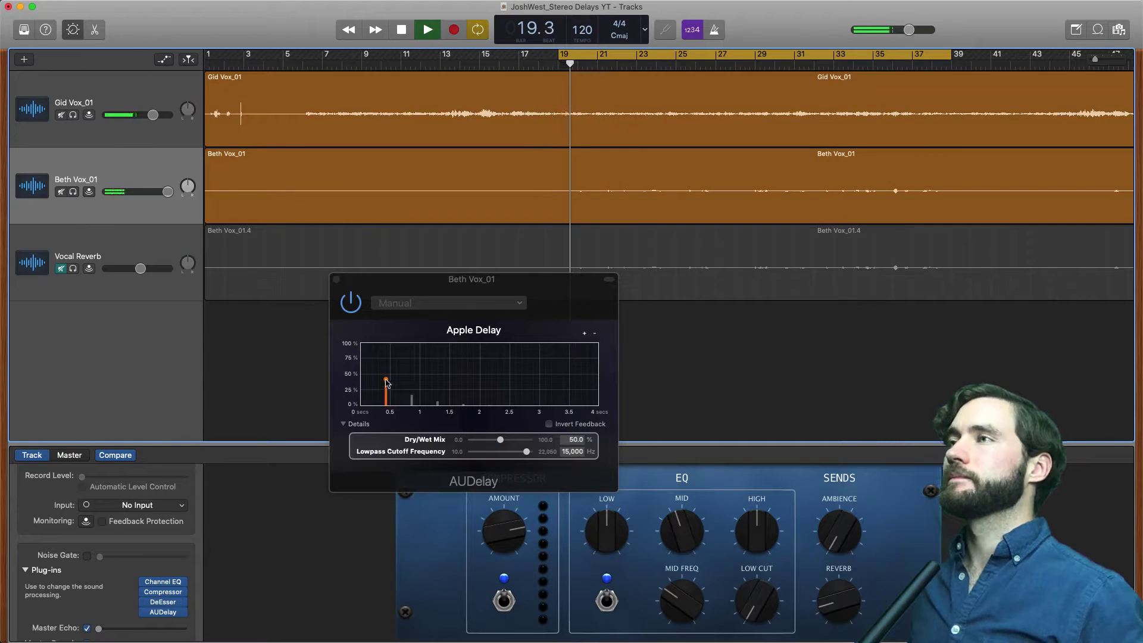
- Fine-tune the delay to about 0.35 seconds with roughly 45% feedback, then stop playback
mouse_move(385, 380)
left_mouse_down()
mouse_move(395, 377)
mouse_move(383, 380)
left_mouse_up()
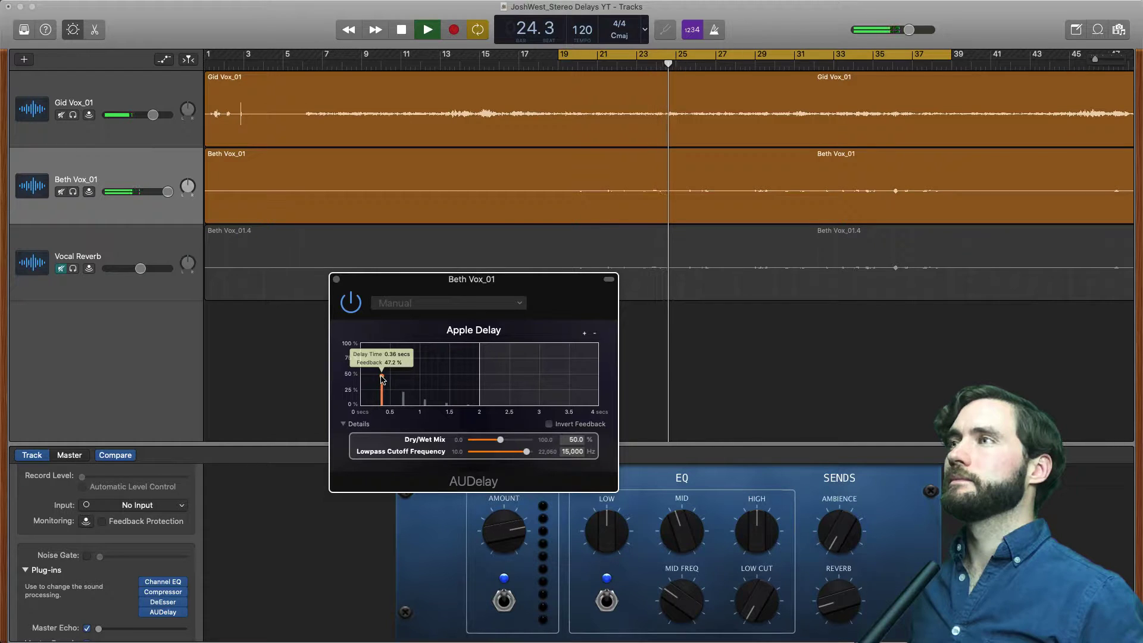
left_click_drag(382, 380, 382, 381)
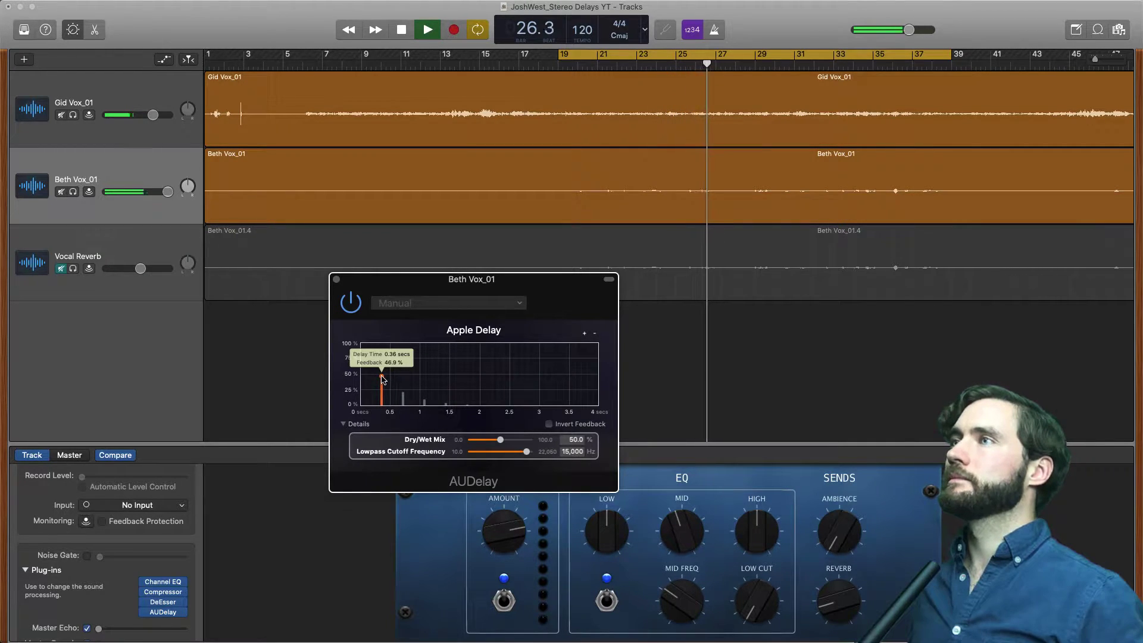
left_click(301, 374)
key("space")
key("space")
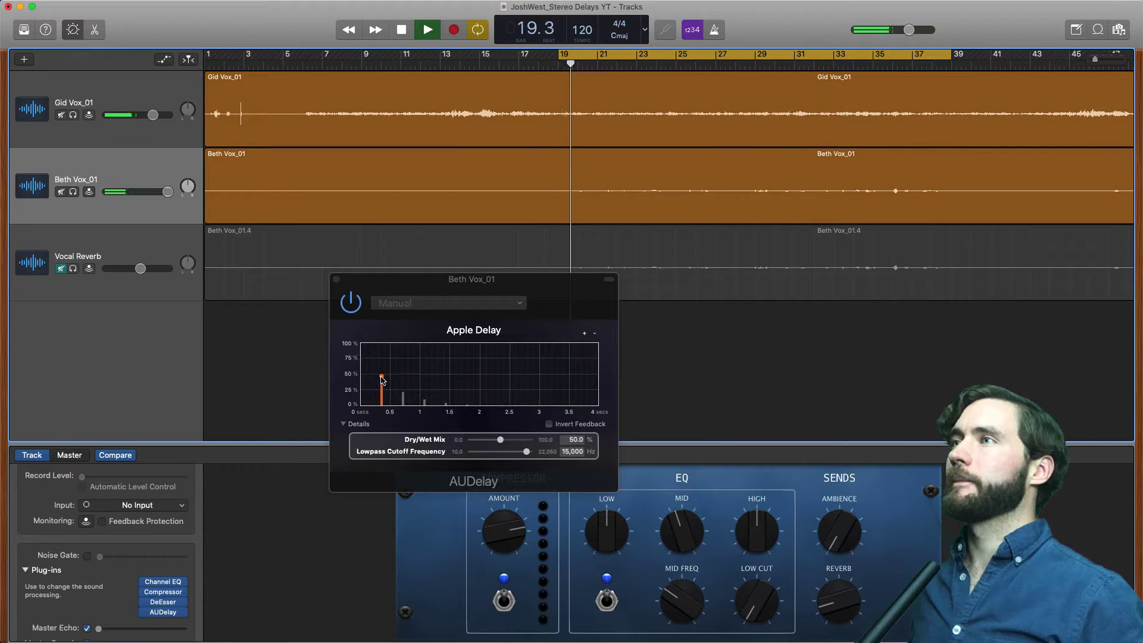
left_click(383, 380)
left_click_drag(382, 380, 383, 382)
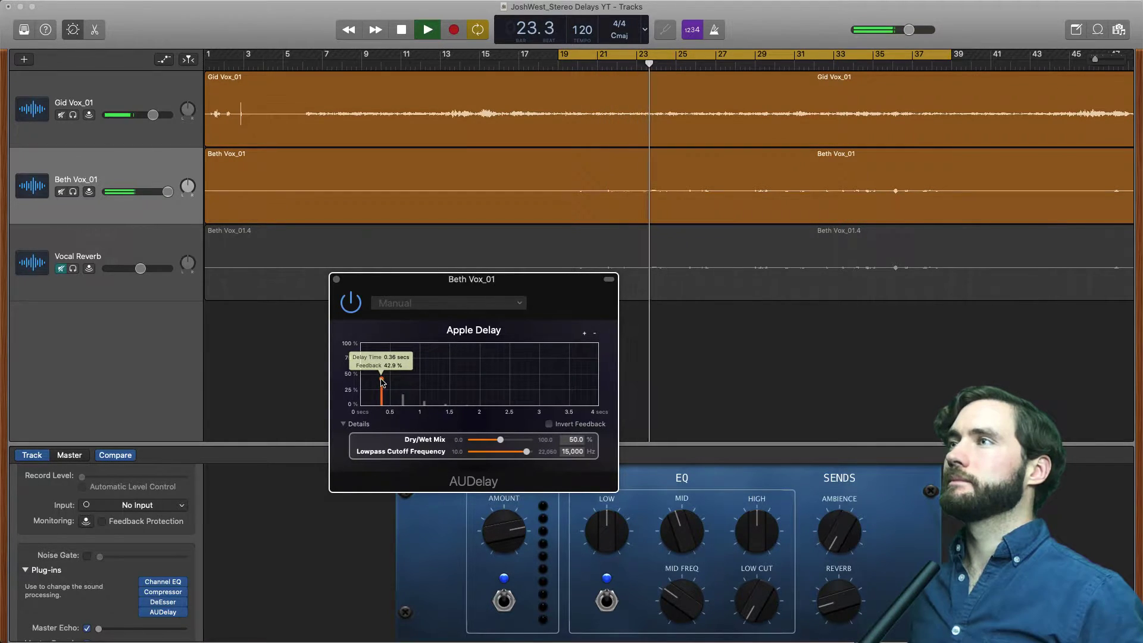
left_click(320, 374)
key("space")
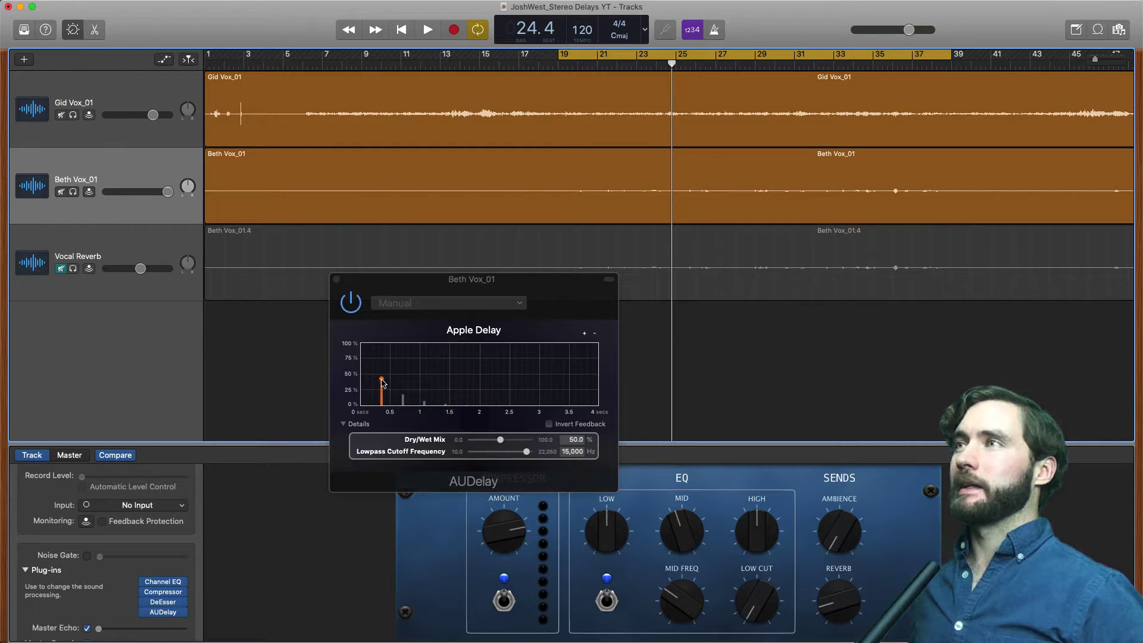
- Lower the AUDelay feedback to about 32%, keeping the repeat near 0.36–0.37 seconds
left_click(382, 383)
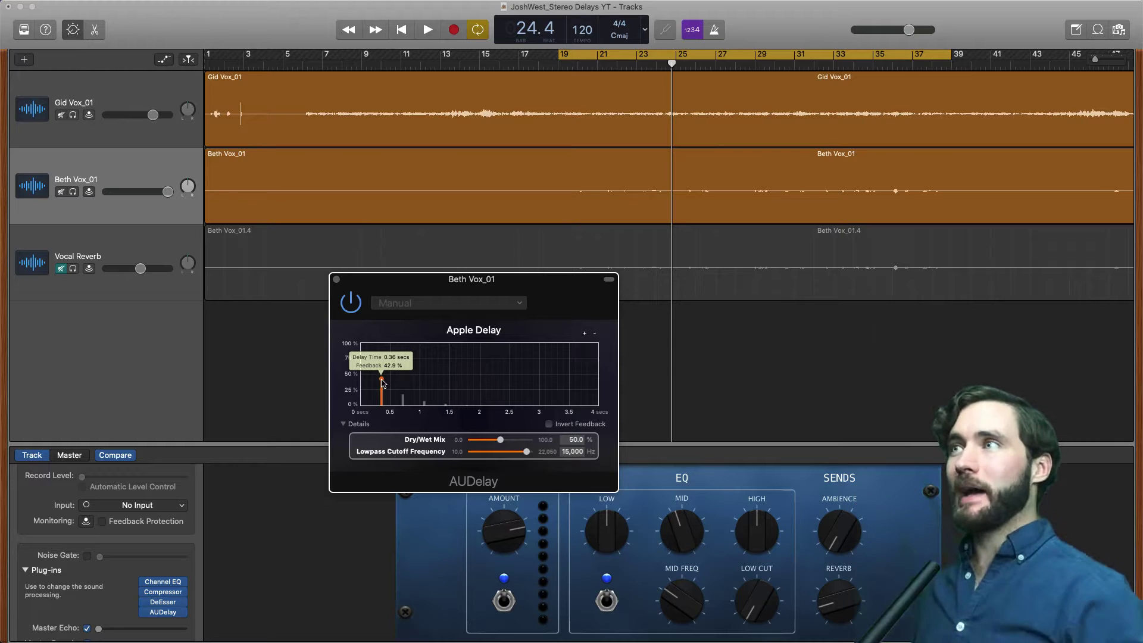
left_click_drag(381, 383, 383, 396)
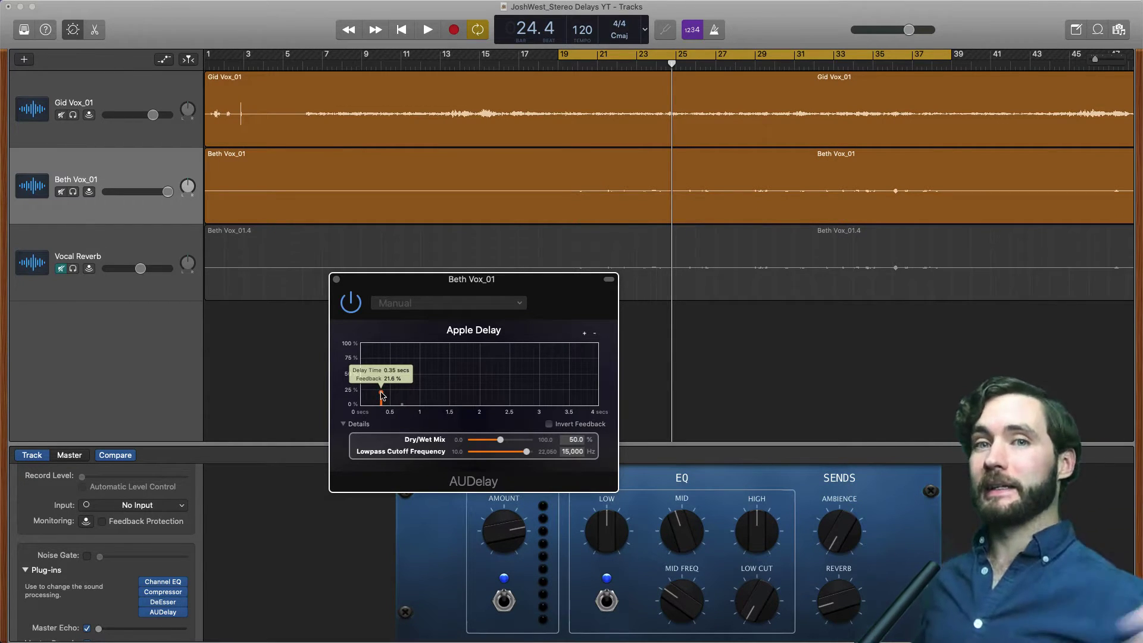
left_click_drag(382, 396, 383, 388)
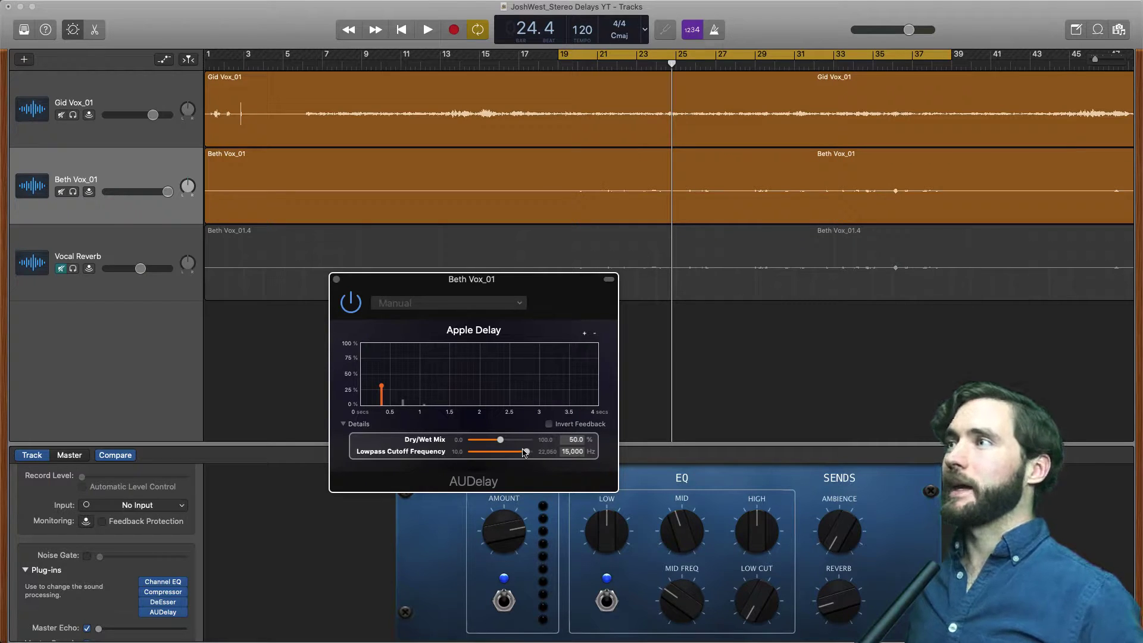
- Set the lowpass cutoff to 6,880 Hz, compare 0% and 100% wet playback, and settle at 50.7% mix
left_click_drag(526, 454, 521, 455)
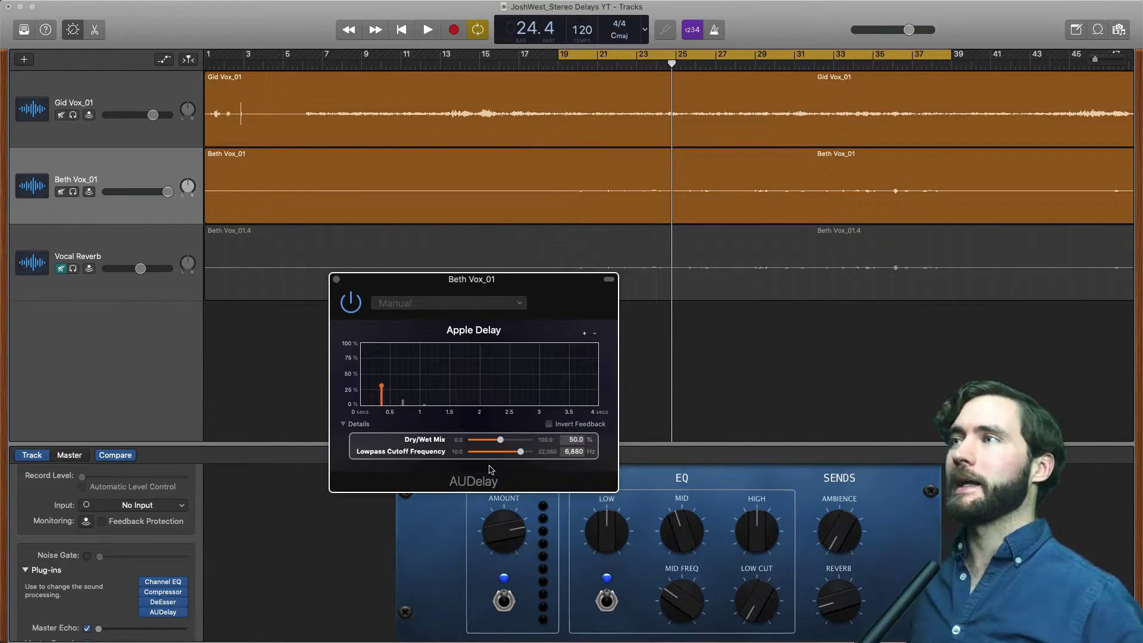
left_click_drag(500, 440, 502, 442)
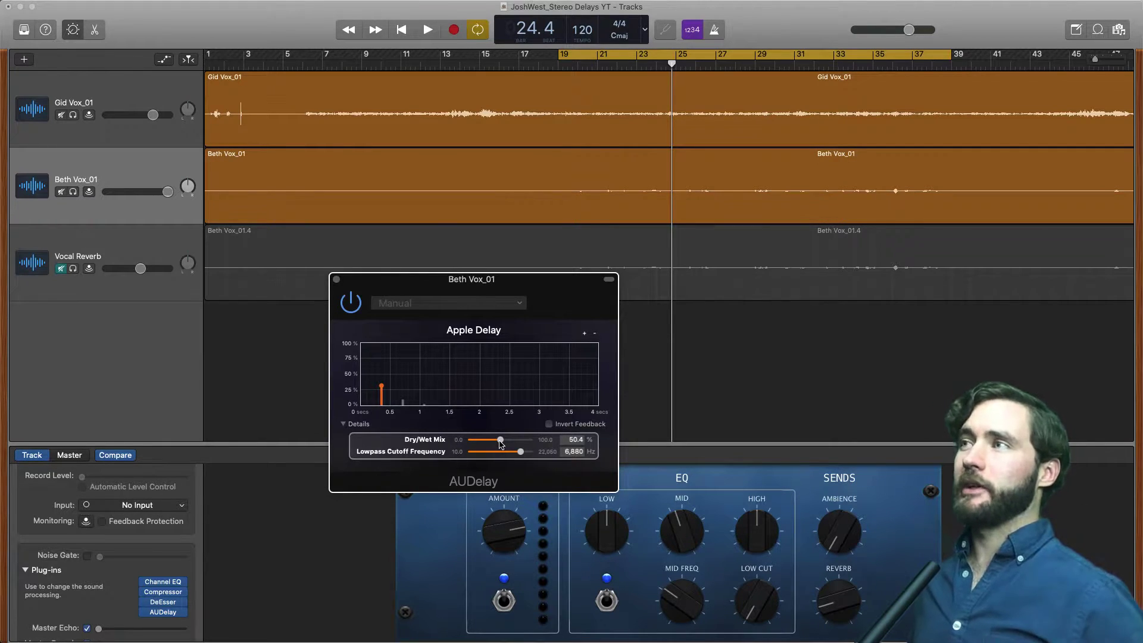
left_click_drag(499, 440, 438, 437)
key("space")
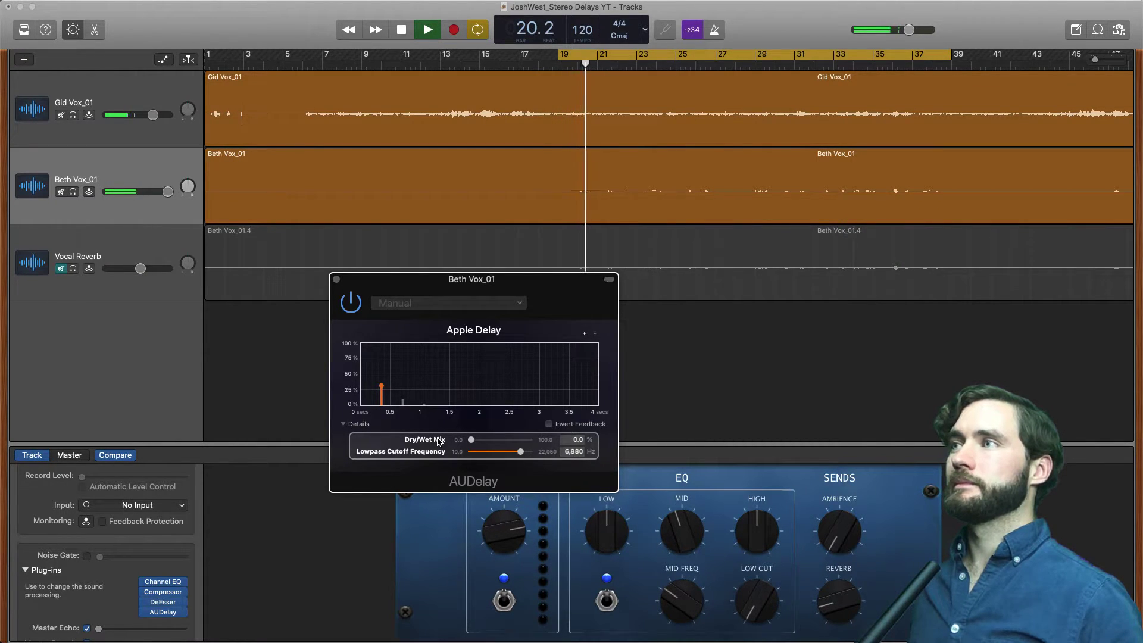
key("space")
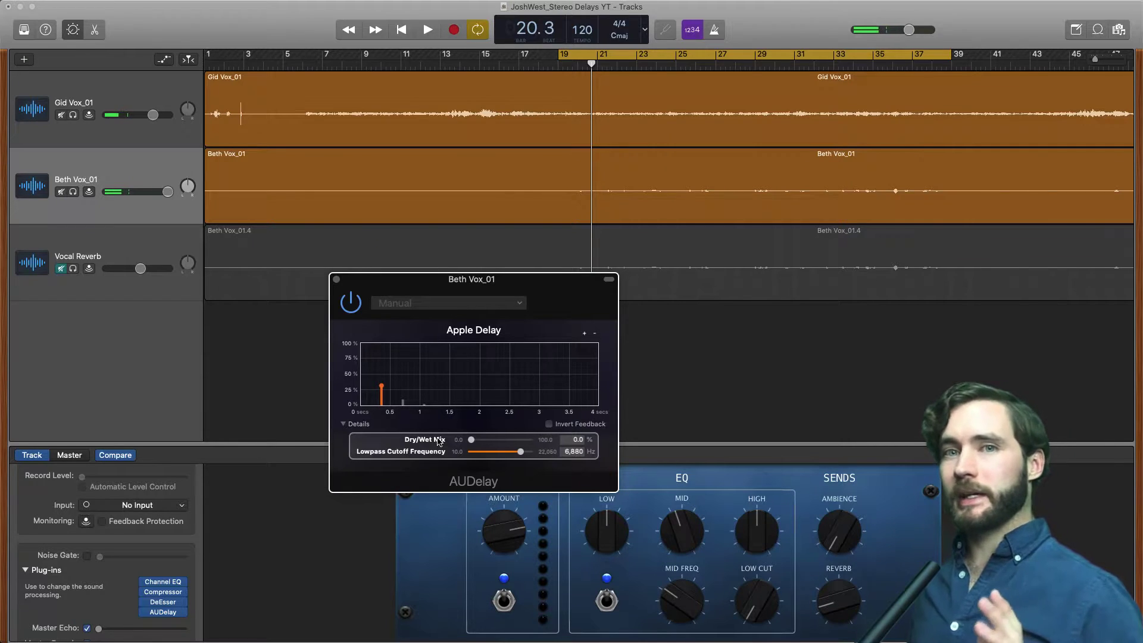
left_click_drag(471, 440, 558, 440)
key("space")
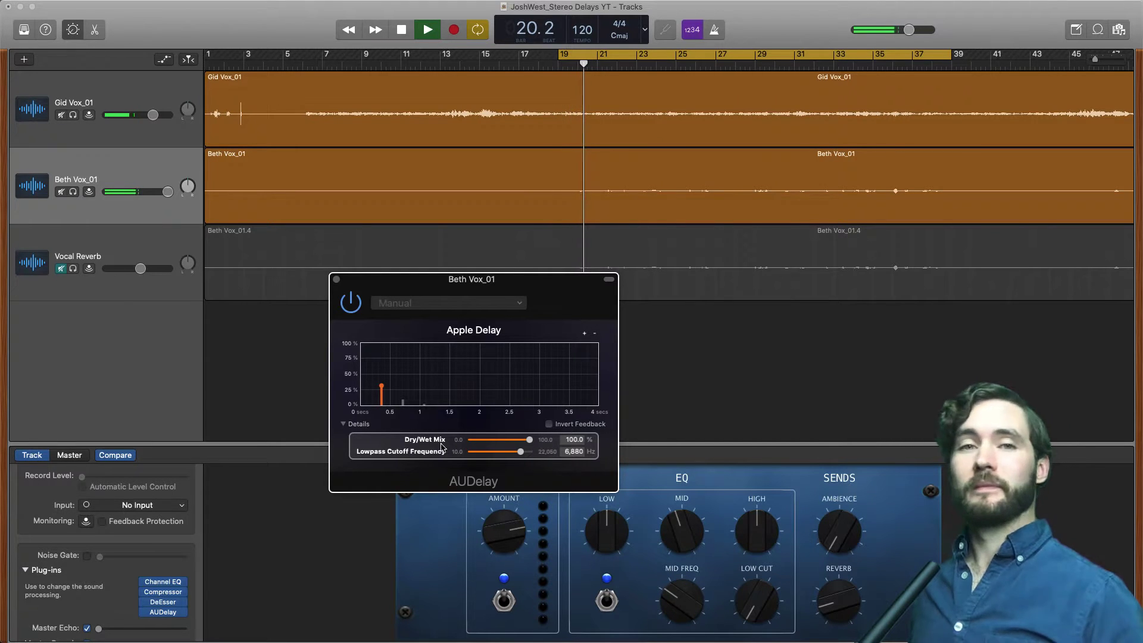
key("space")
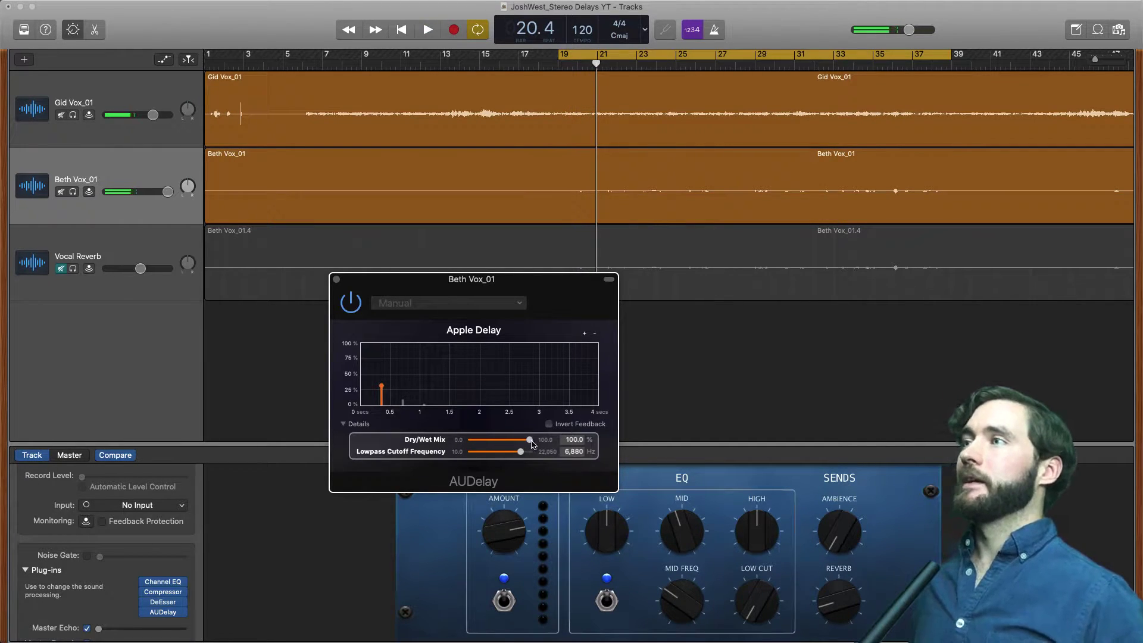
left_click_drag(531, 443, 501, 442)
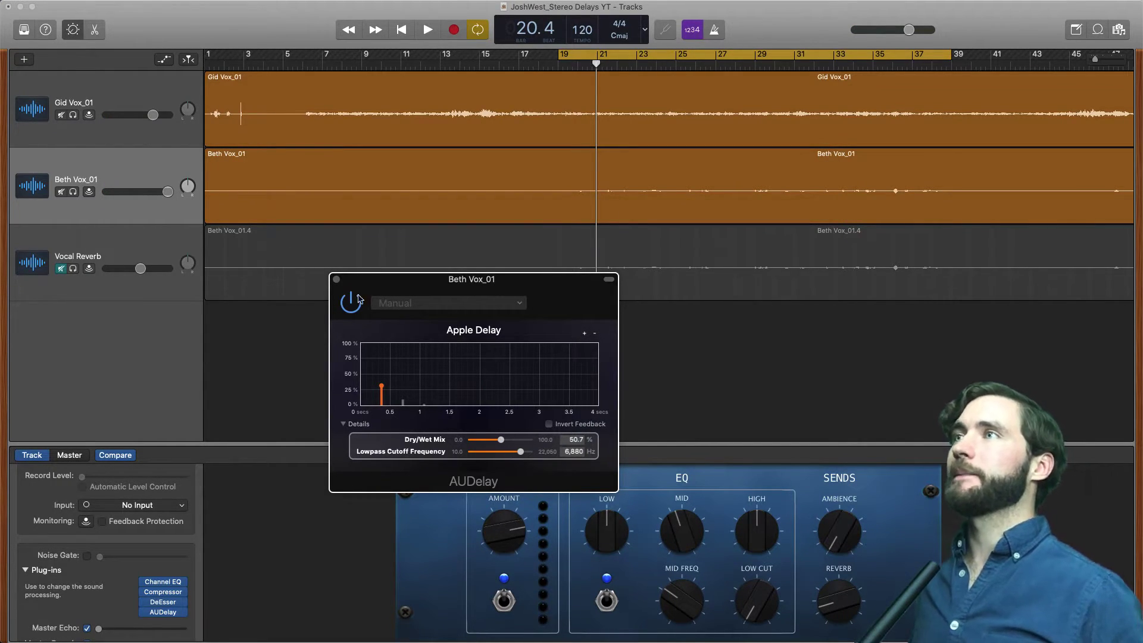
- Create a new track duplicating Beth Vox_01's settings and rename it 'Vocal Delay'
left_click_drag(356, 282, 357, 242)
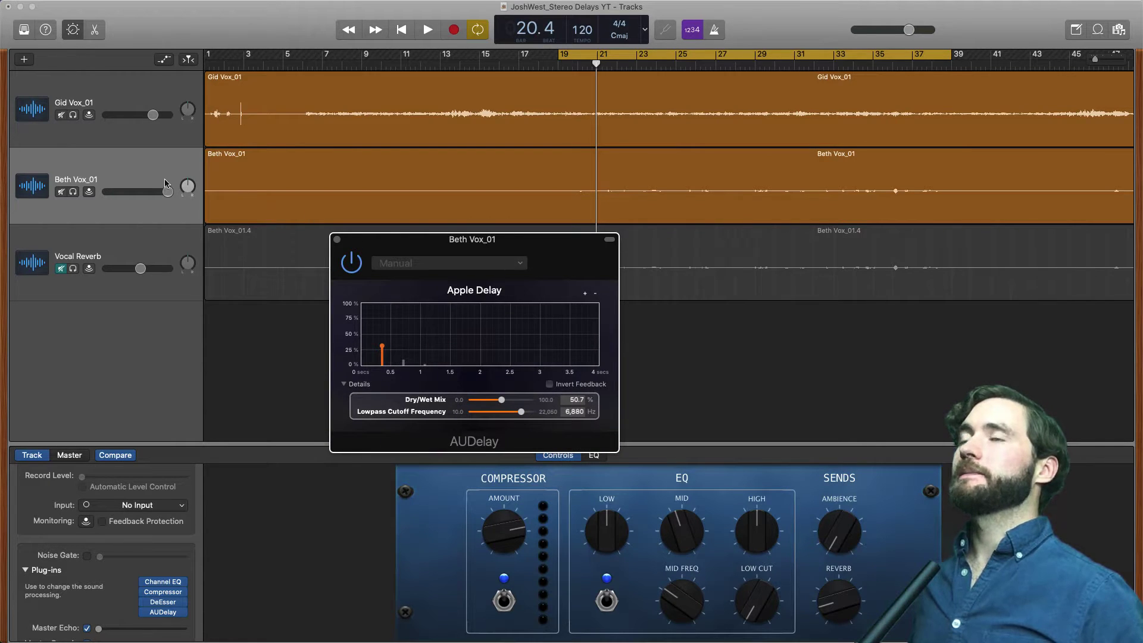
left_click(123, 170)
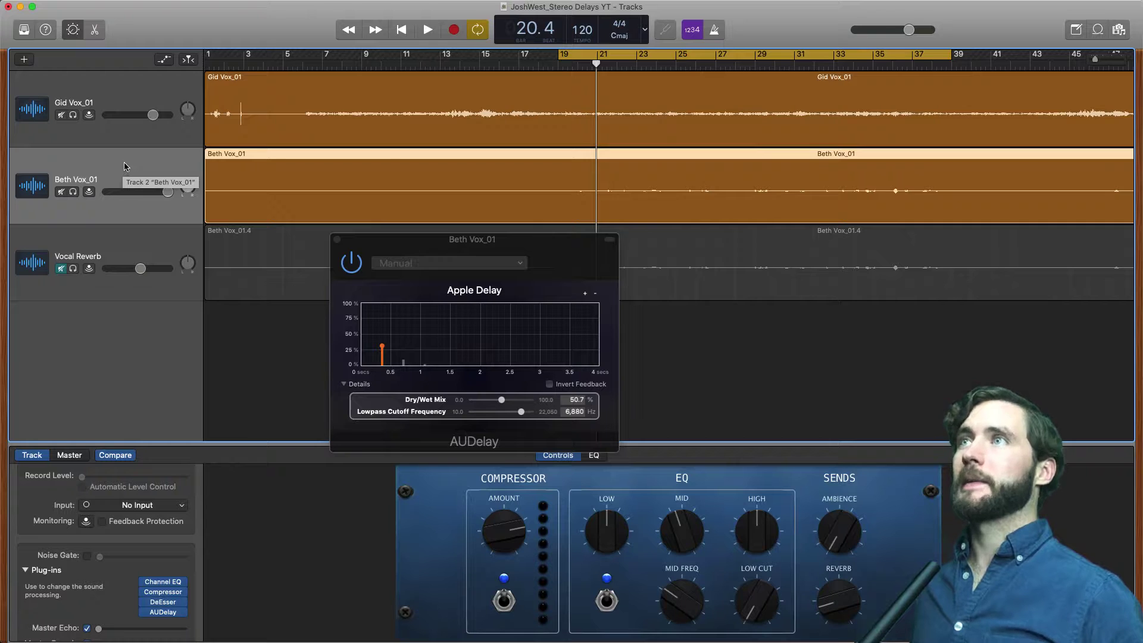
right_click(124, 164)
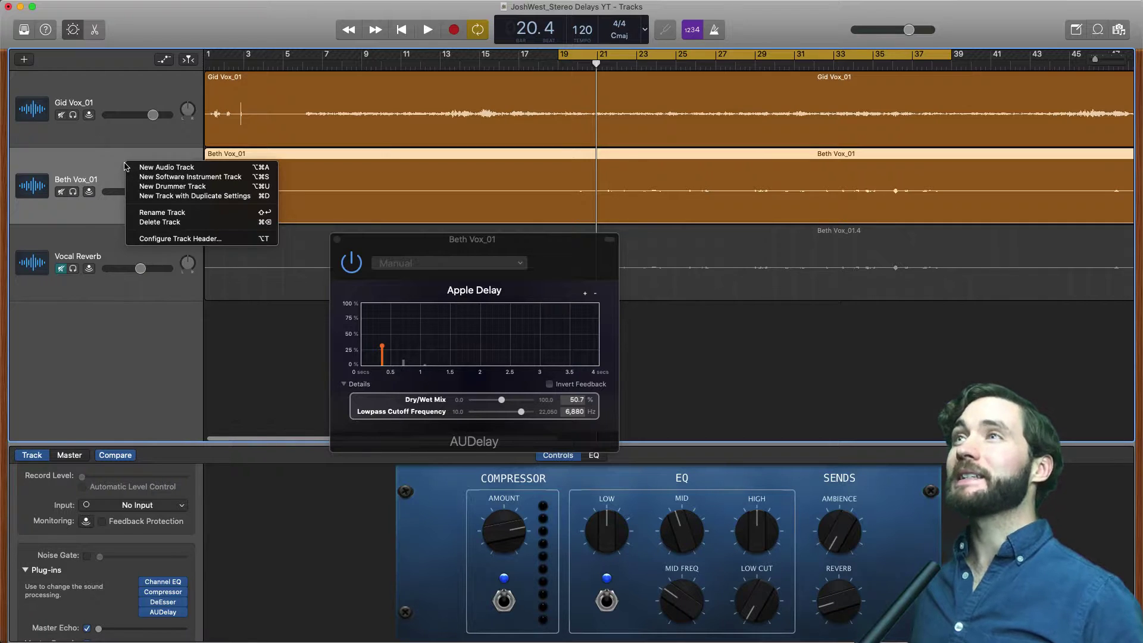
left_click(206, 197)
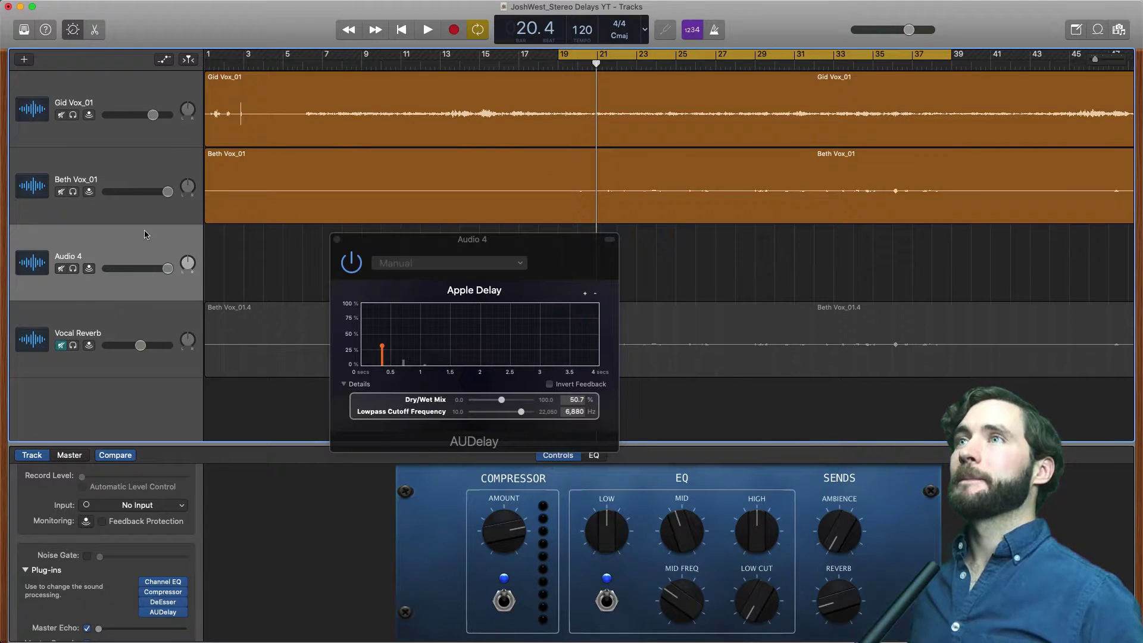
double_click(80, 254)
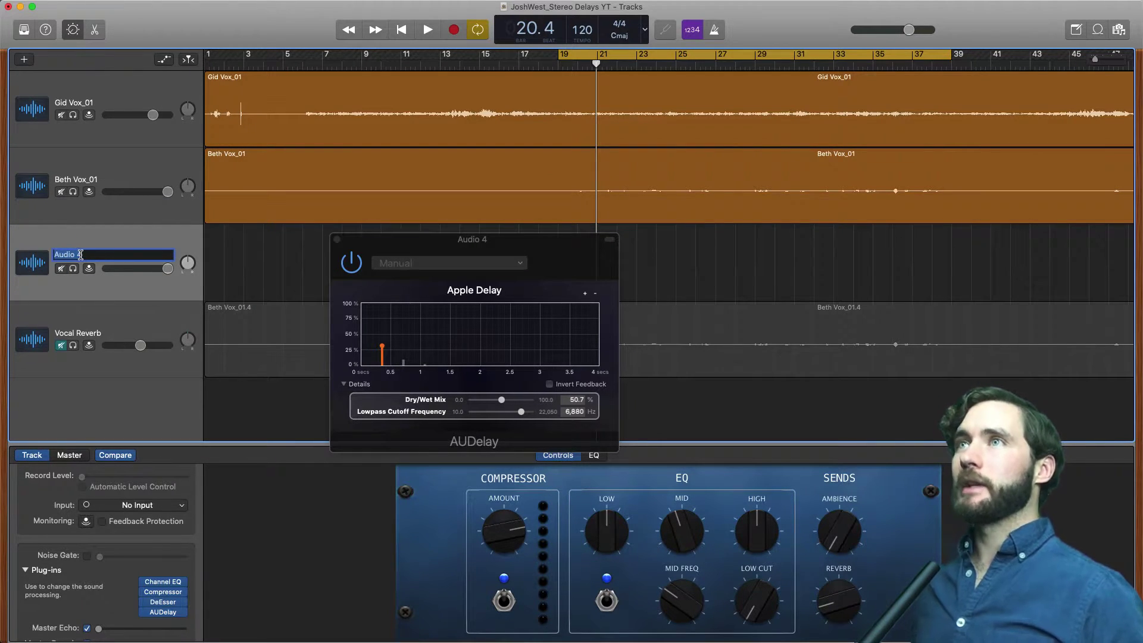
type("Vocal Delay")
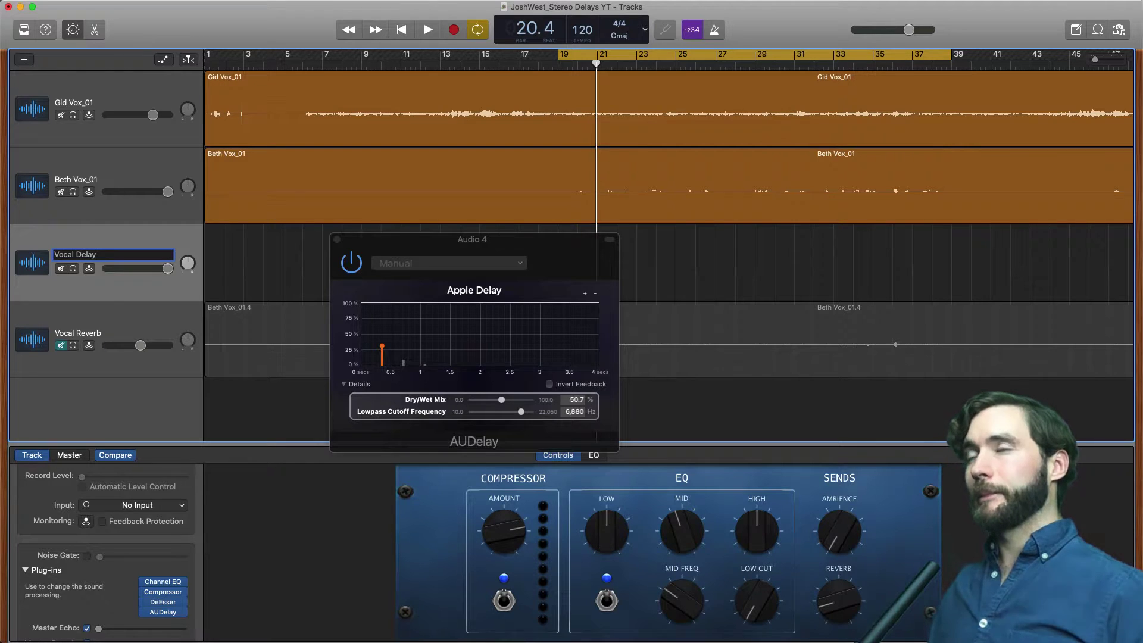
key("Return")
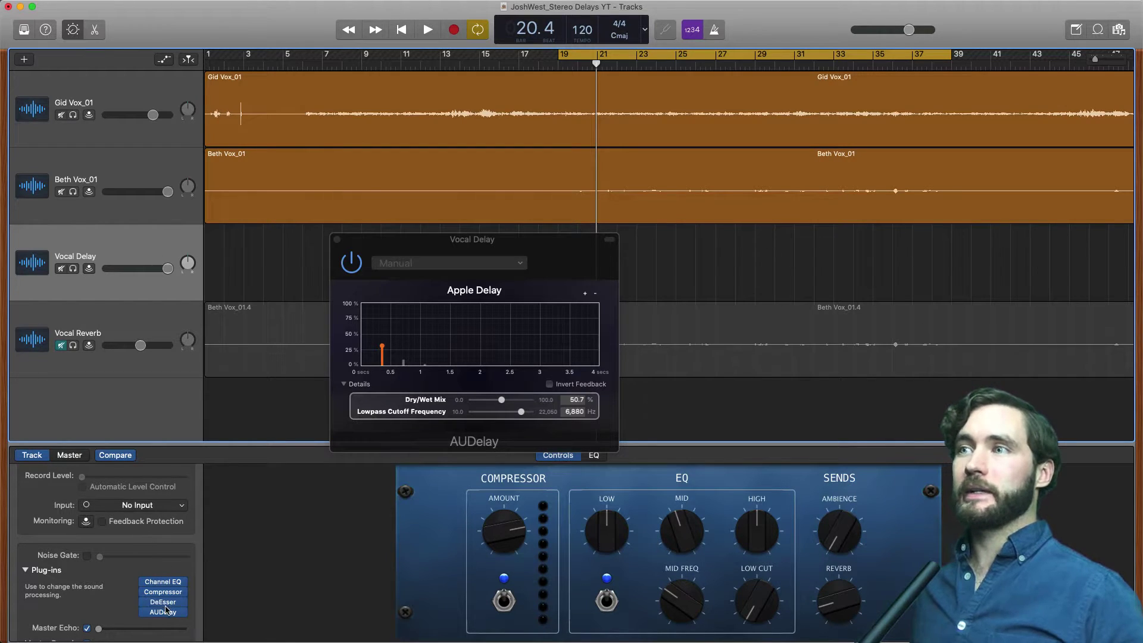
- Option-drag the Beth Vox_01 region onto Vocal Delay as Beth Vox_01.6, then reselect Beth Vox_01
left_click(275, 204)
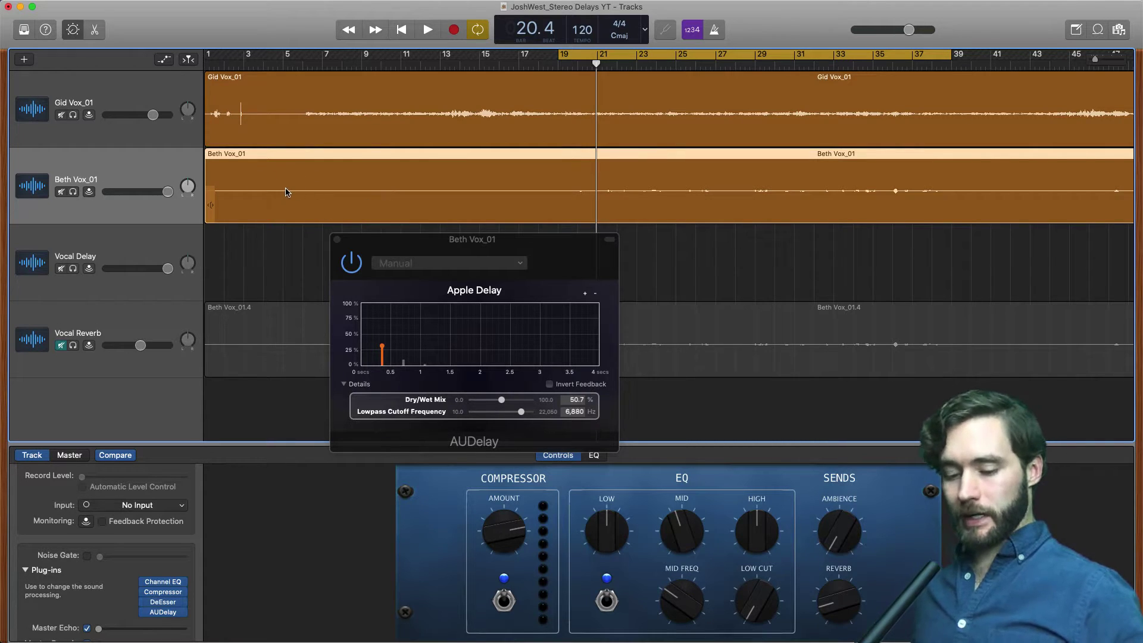
left_click_drag(275, 209, 273, 240)
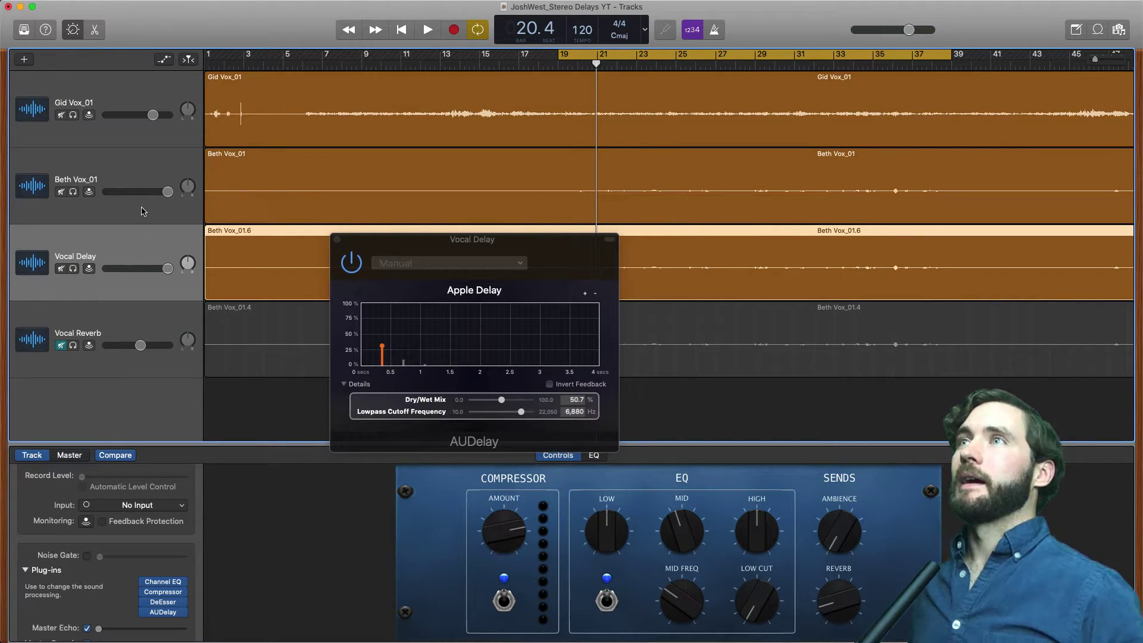
left_click(134, 167)
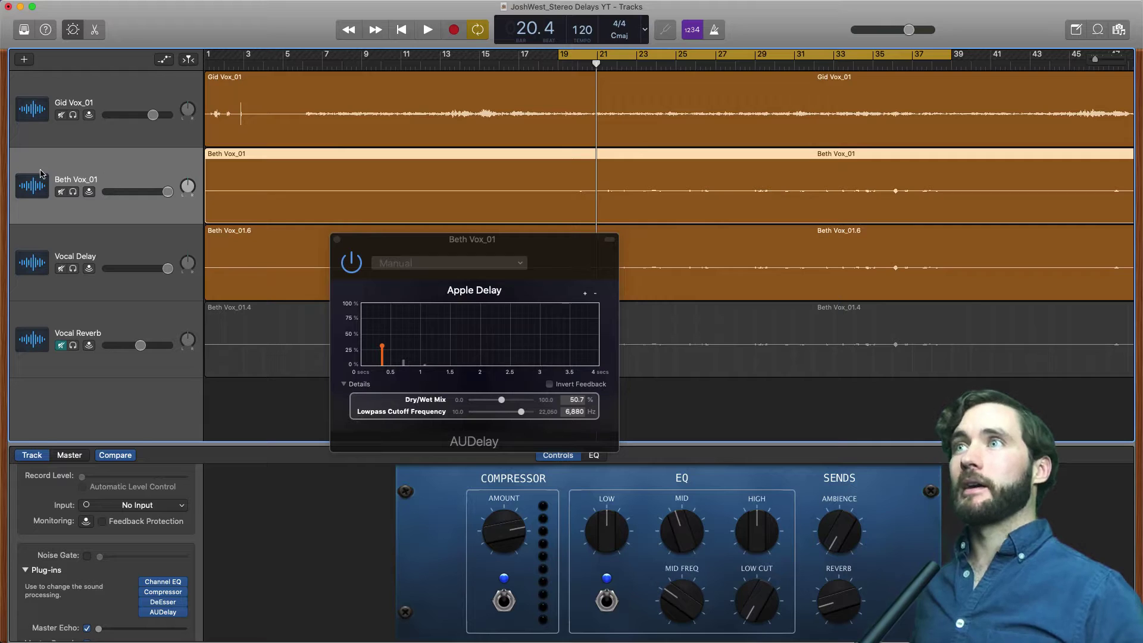
mouse_move(157, 617)
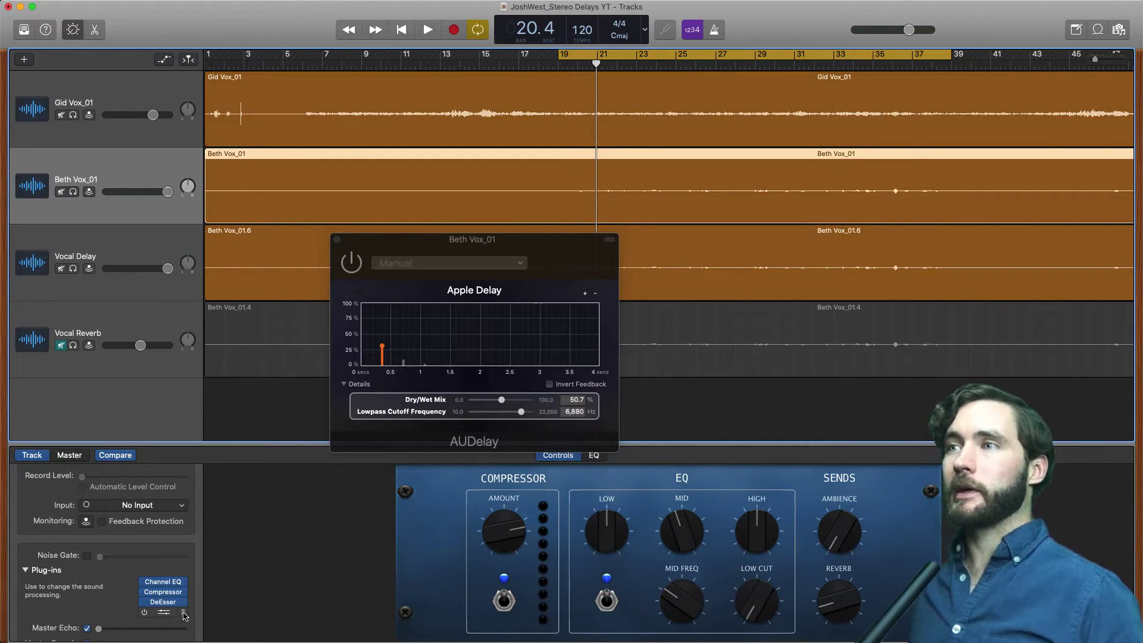
- Select Vocal Delay and drag its AUDelay Dry/Wet Mix slider to 100.0%
left_click(131, 248)
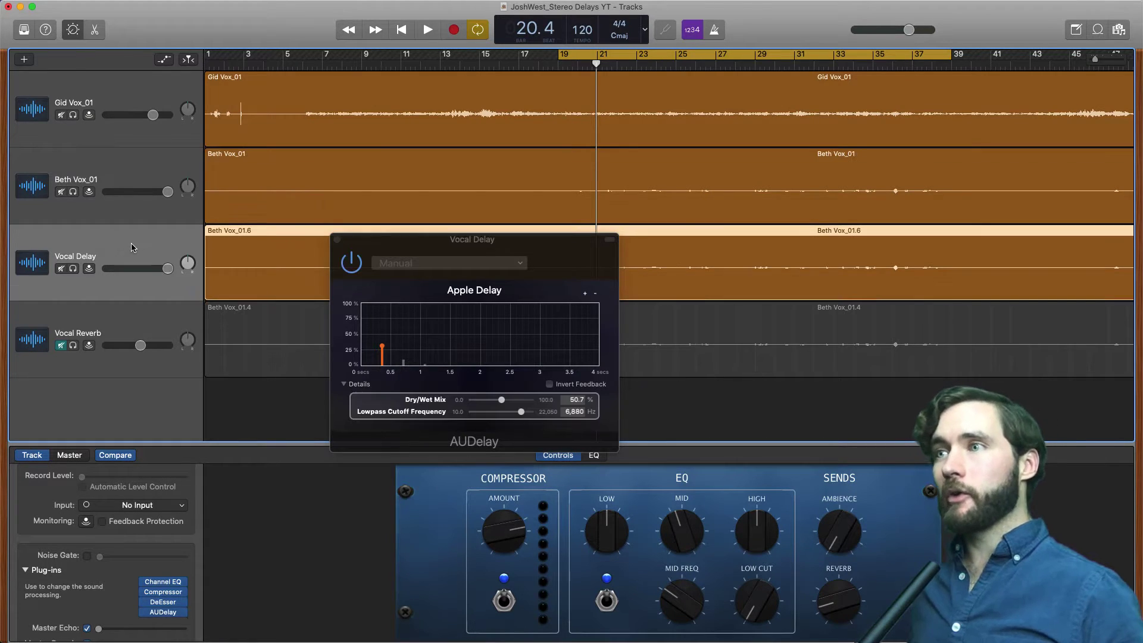
left_click(501, 402)
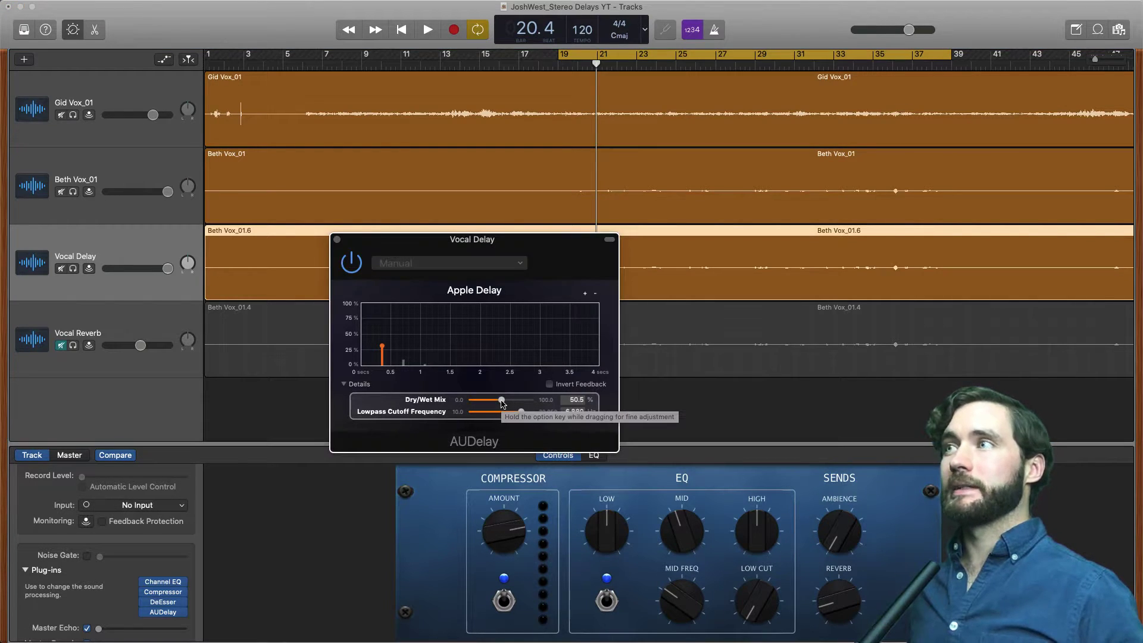
left_click_drag(502, 402, 538, 400)
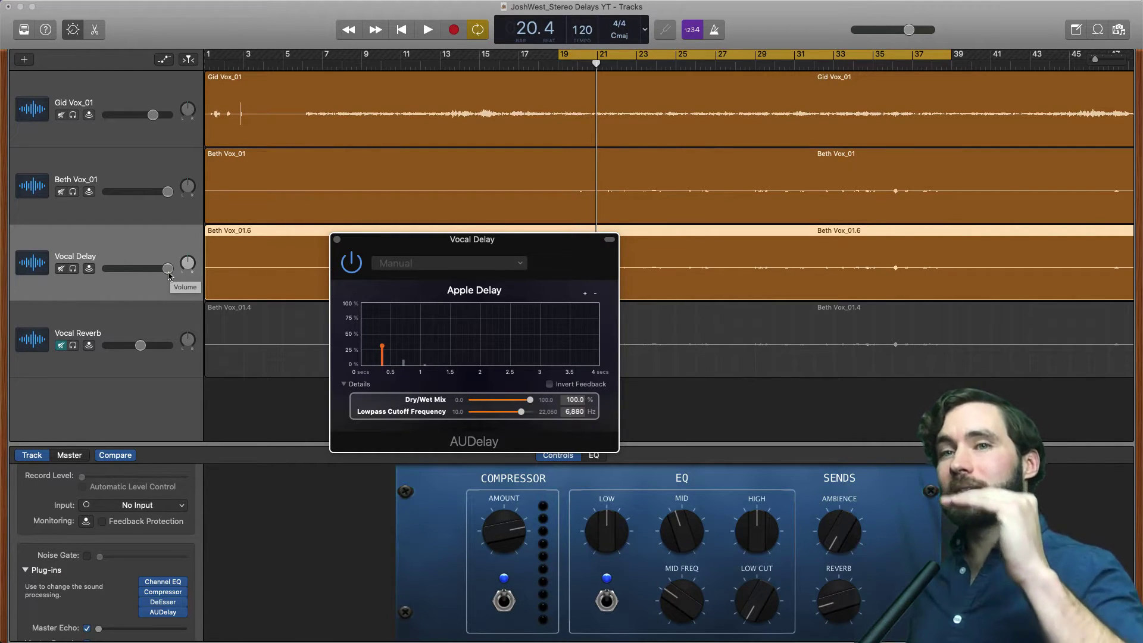
- Lower the Vocal Delay track volume to about -16.8 dB, checking the blend during playback
left_click_drag(168, 268, 130, 269)
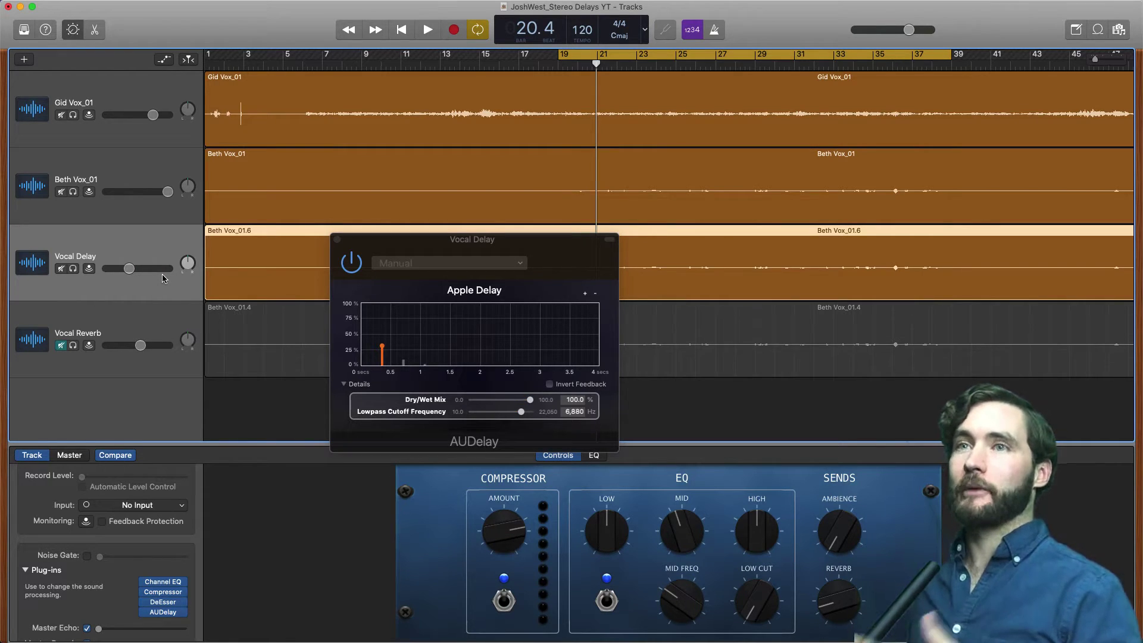
left_click(151, 169)
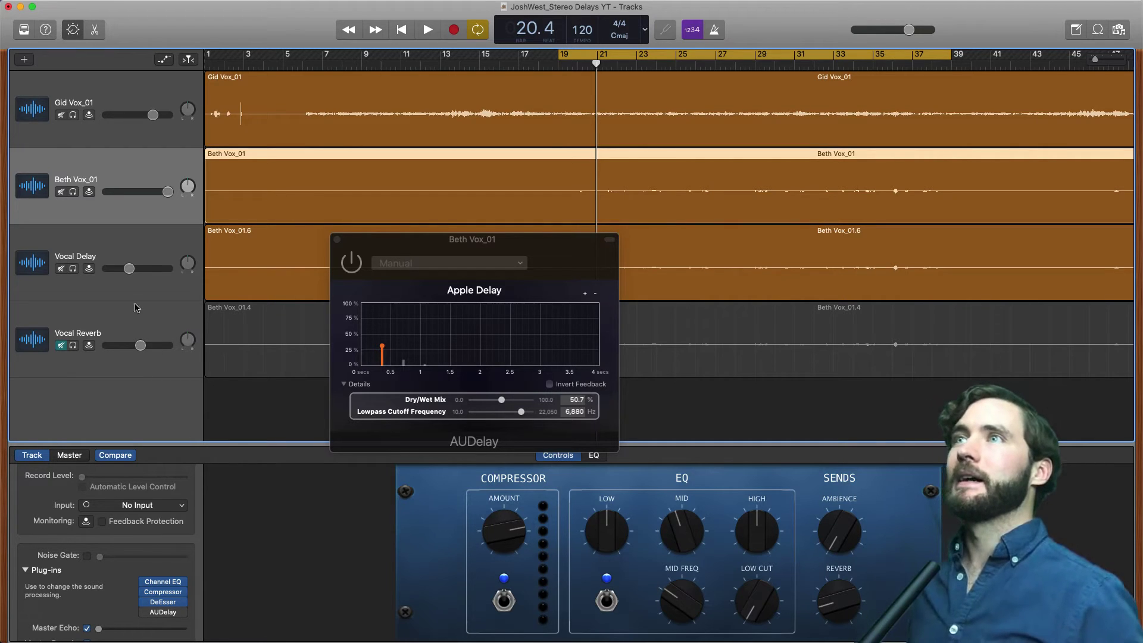
left_click(148, 235)
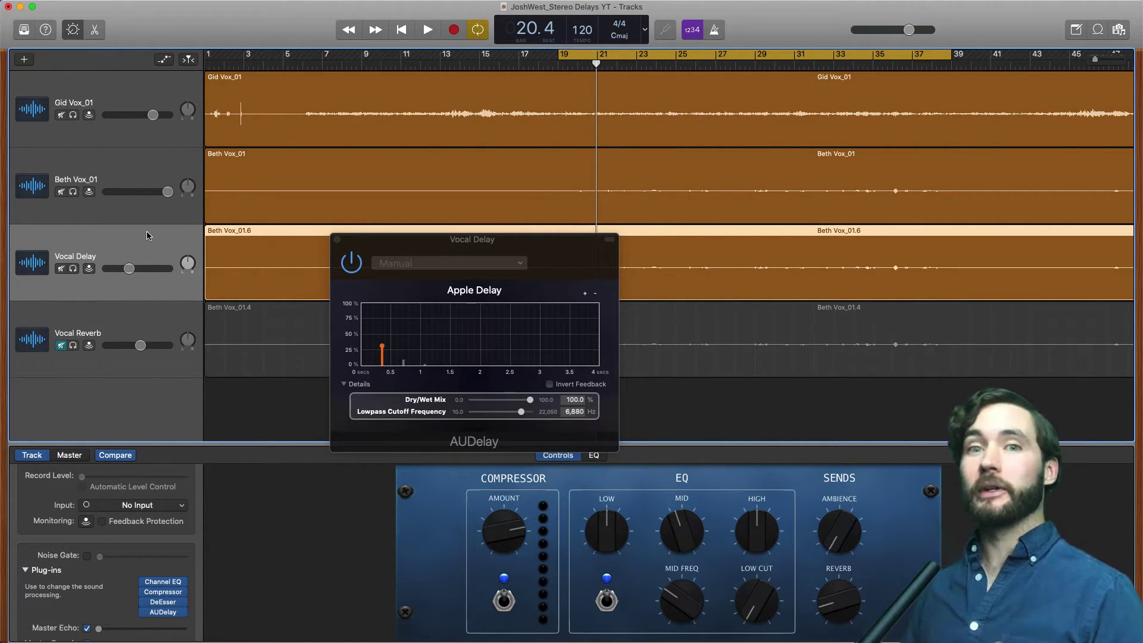
left_click(61, 344)
left_click(62, 346)
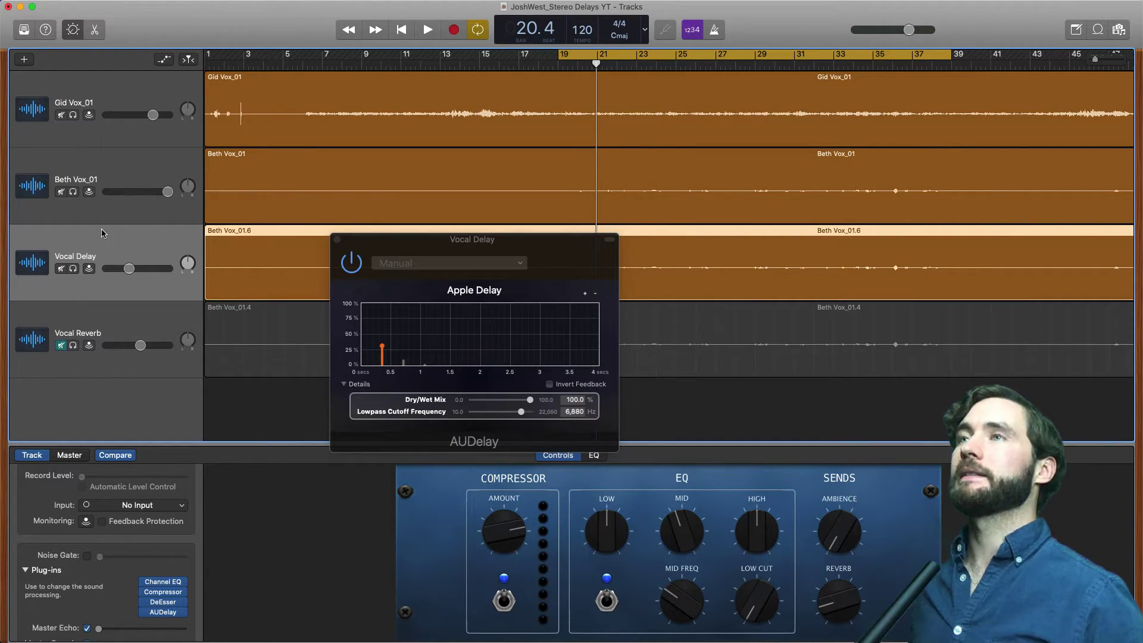
left_click(129, 269)
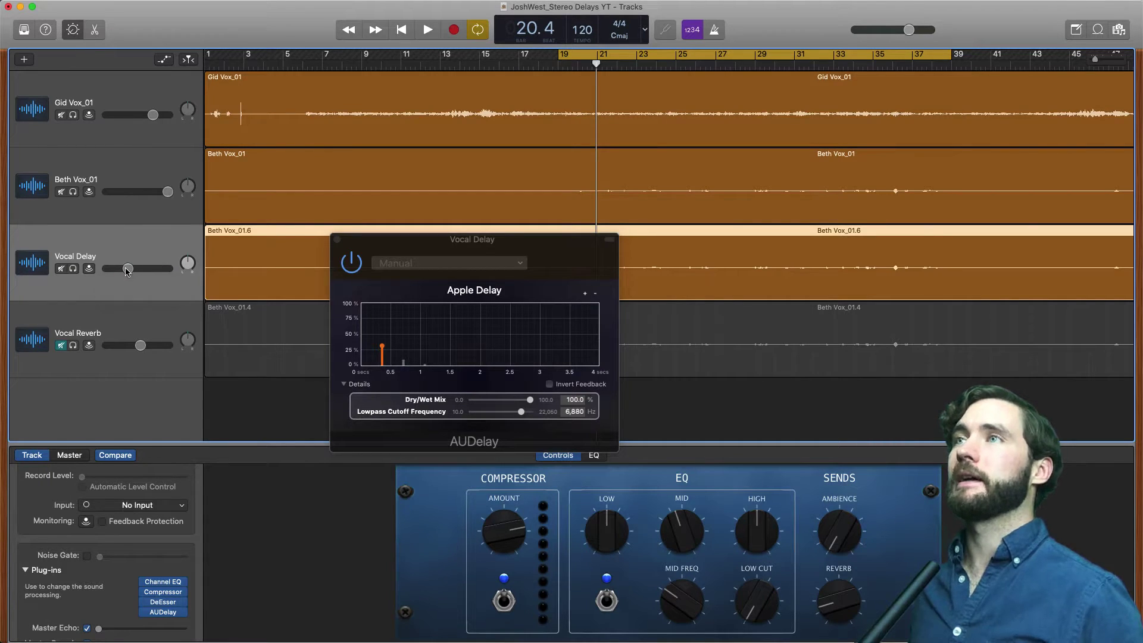
key("space")
left_click_drag(127, 269, 137, 268)
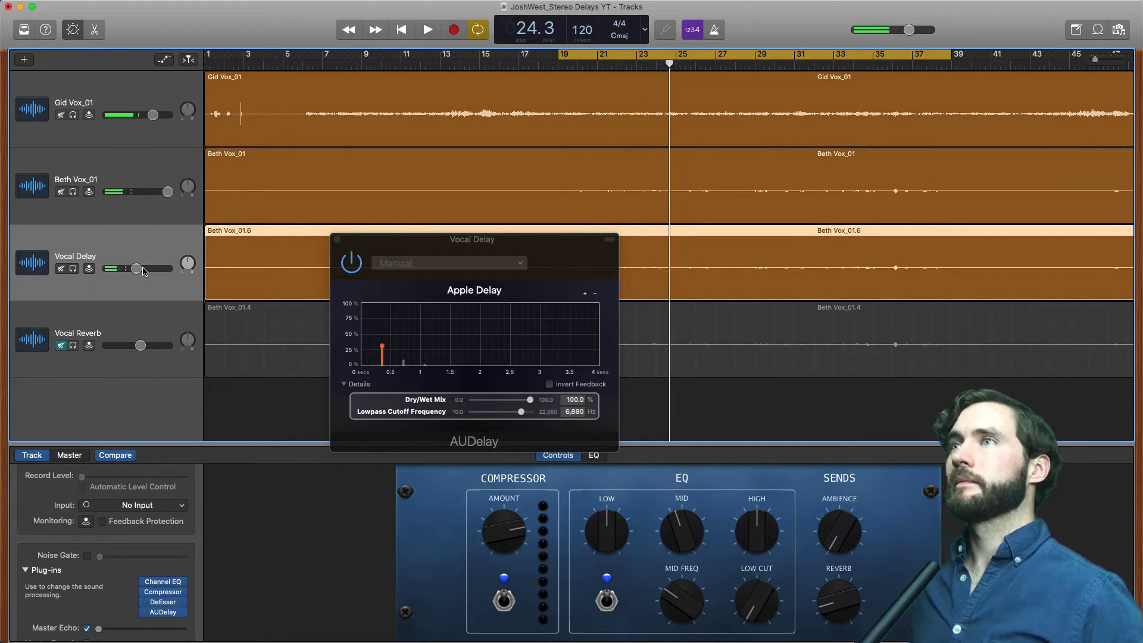
left_click_drag(391, 242, 343, 177)
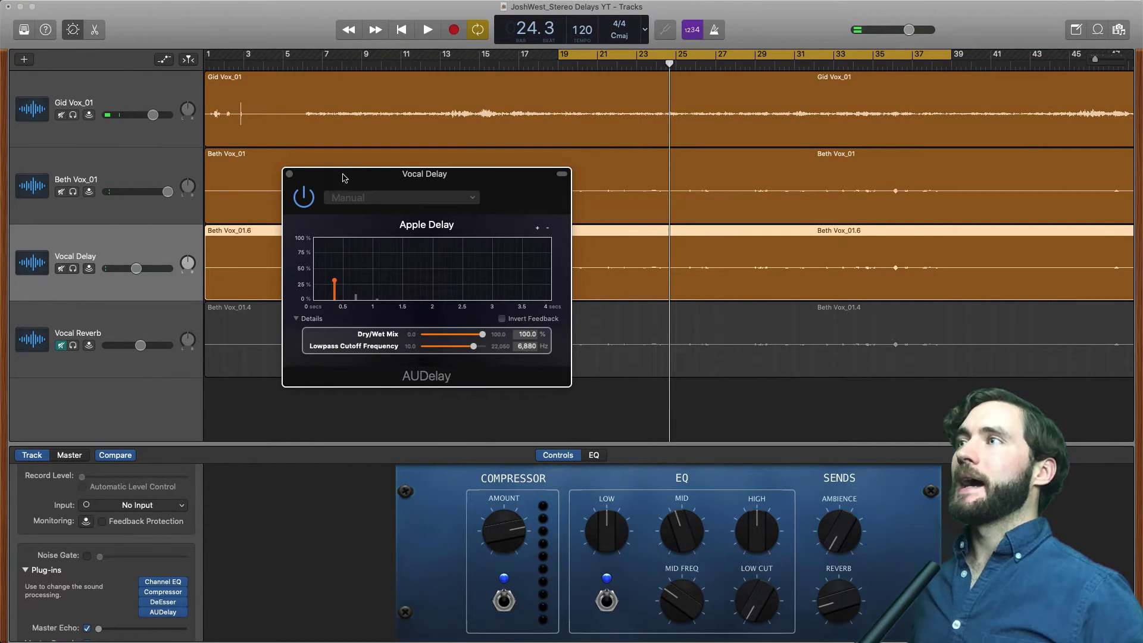
- Remove the DeEsser from the Vocal Delay chain and insert Imaging > Stereo Spread after AUDelay
left_click(182, 605)
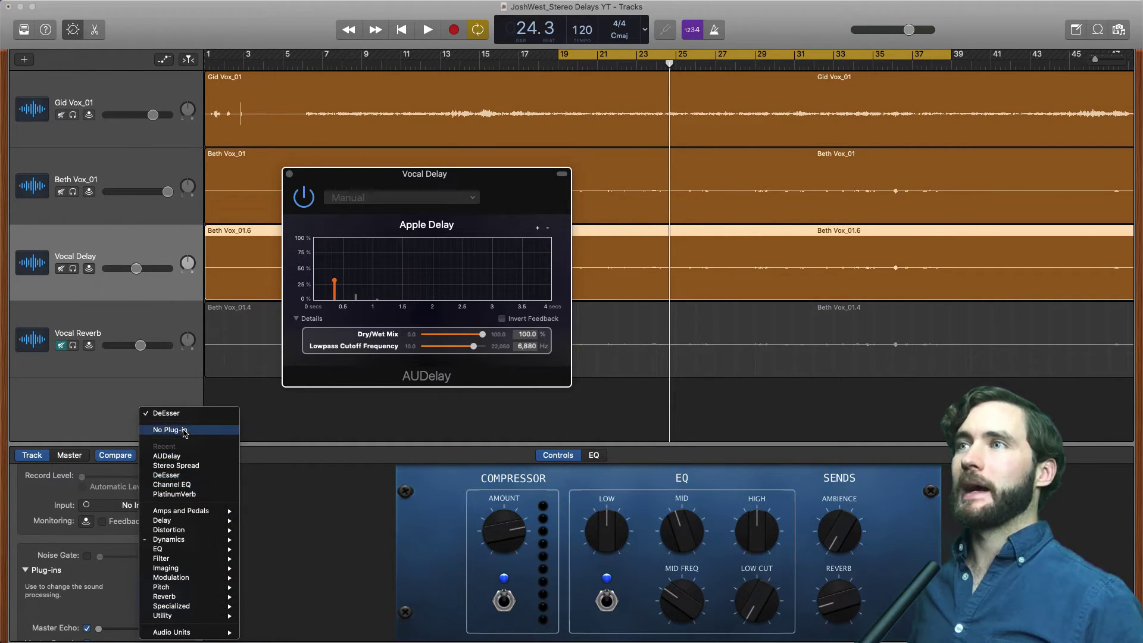
left_click(208, 556)
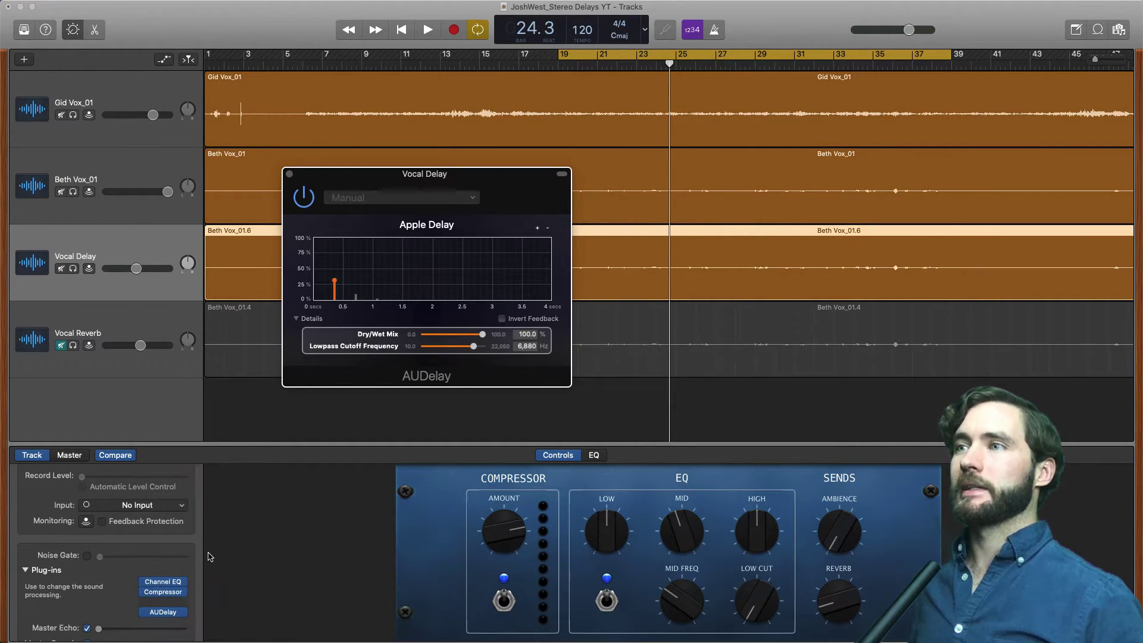
left_click(166, 606)
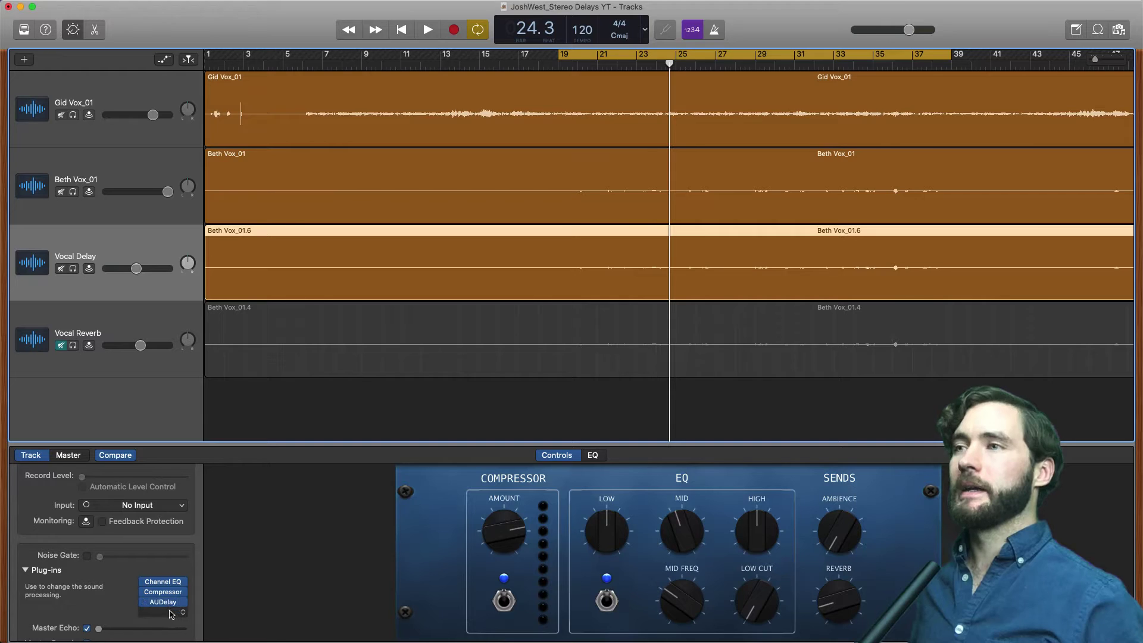
left_click(171, 616)
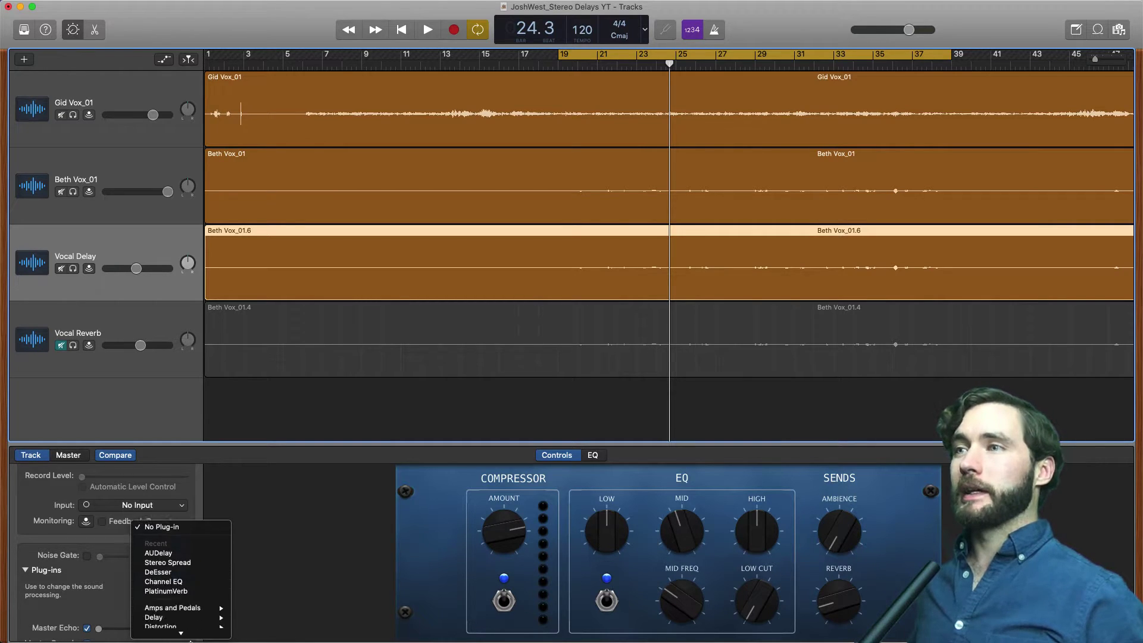
mouse_move(192, 578)
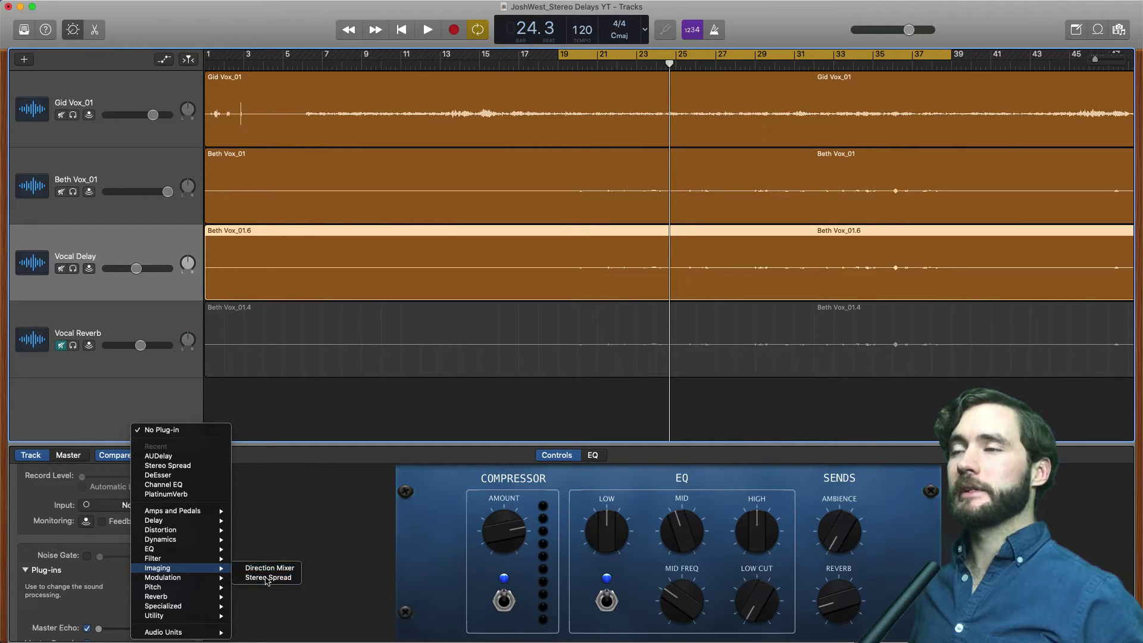
left_click(266, 577)
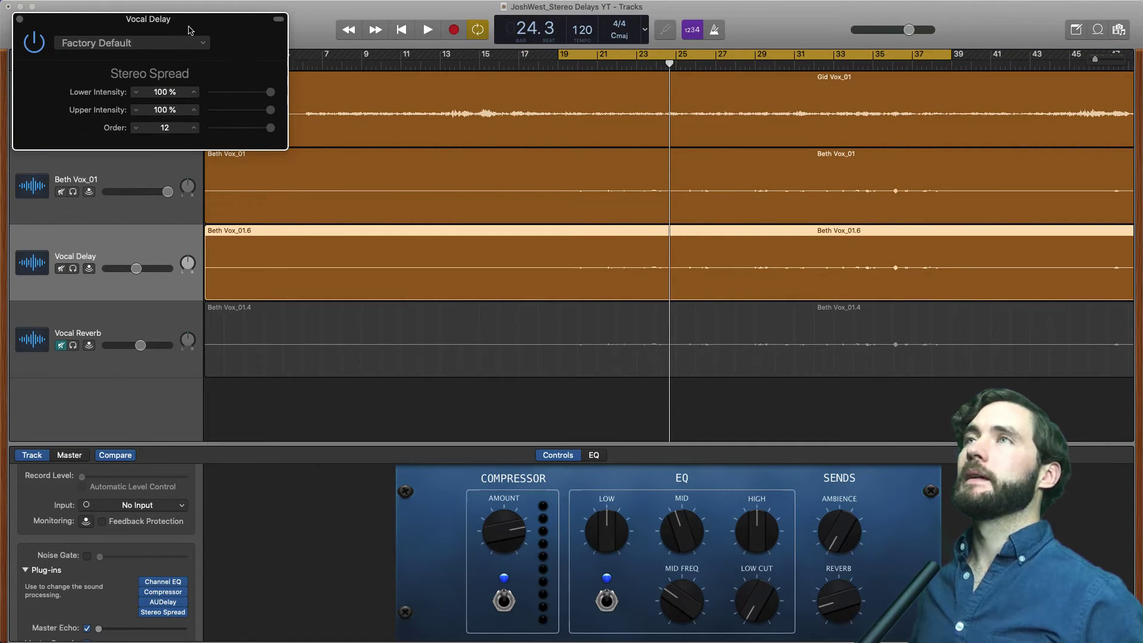
- Move the Stereo Spread window lower and audition the delay from bar 19
left_click_drag(190, 30, 430, 397)
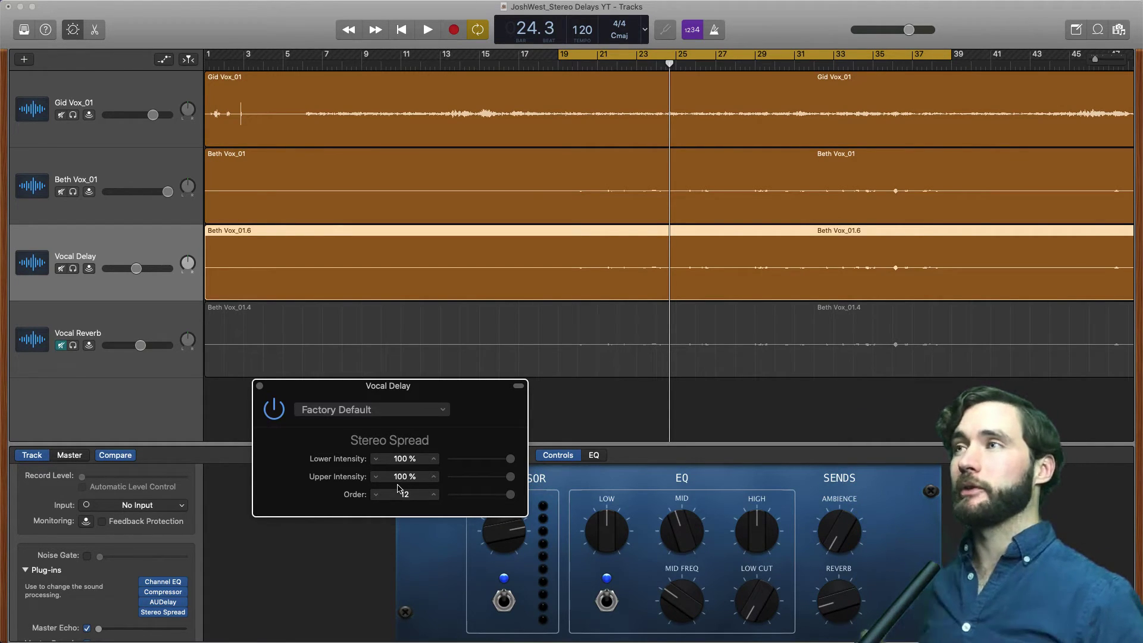
left_click_drag(490, 395, 491, 397)
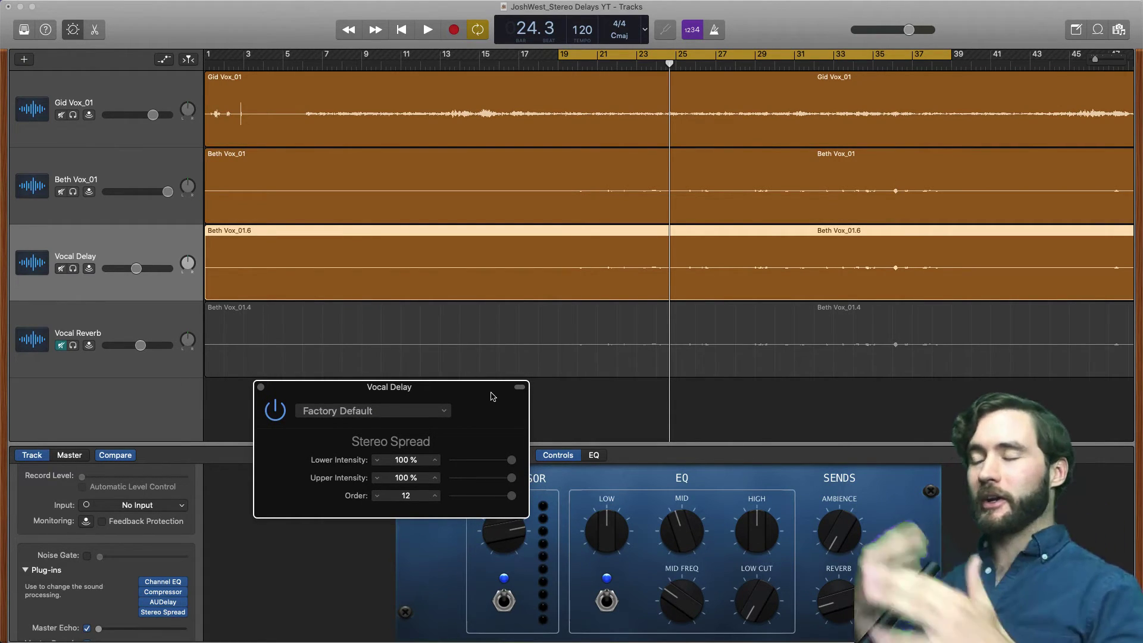
left_click_drag(471, 396, 471, 400)
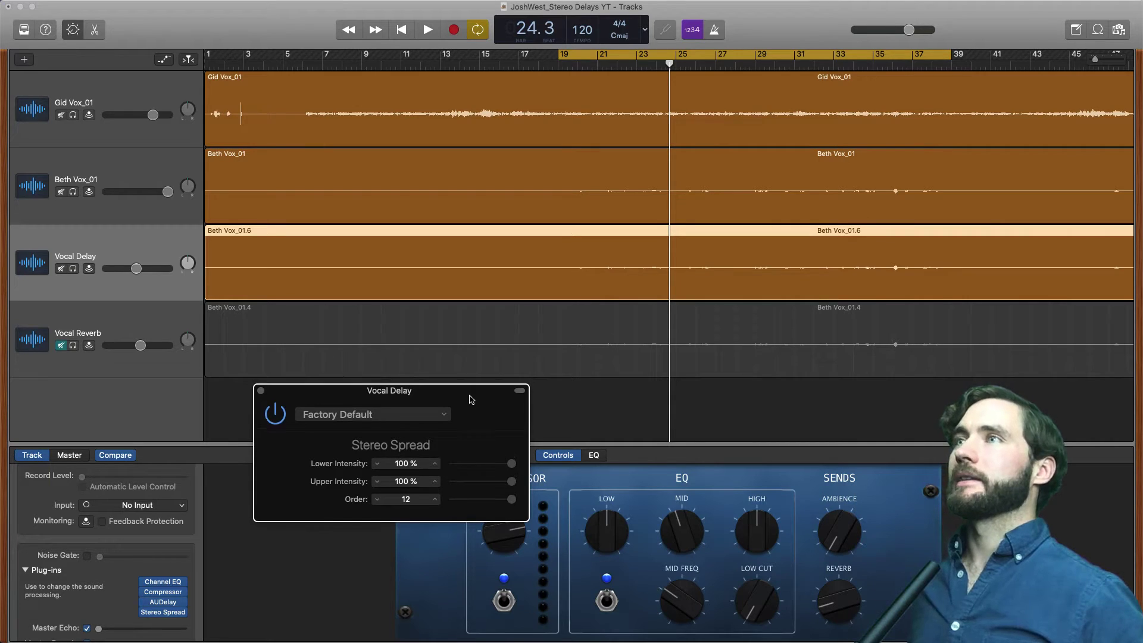
key("space")
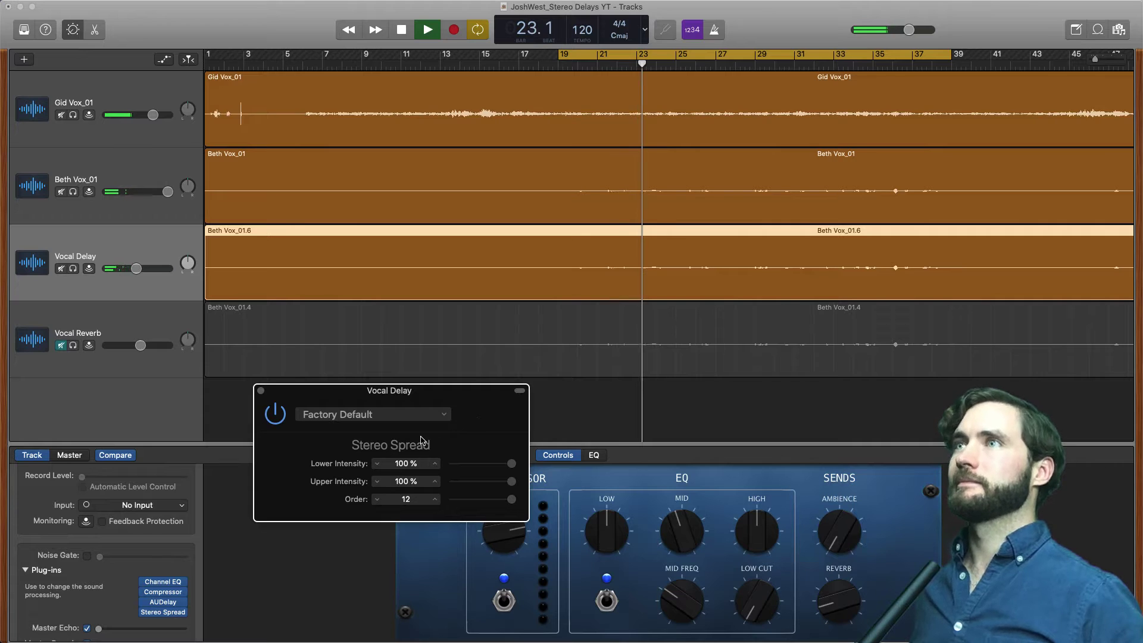
mouse_move(136, 268)
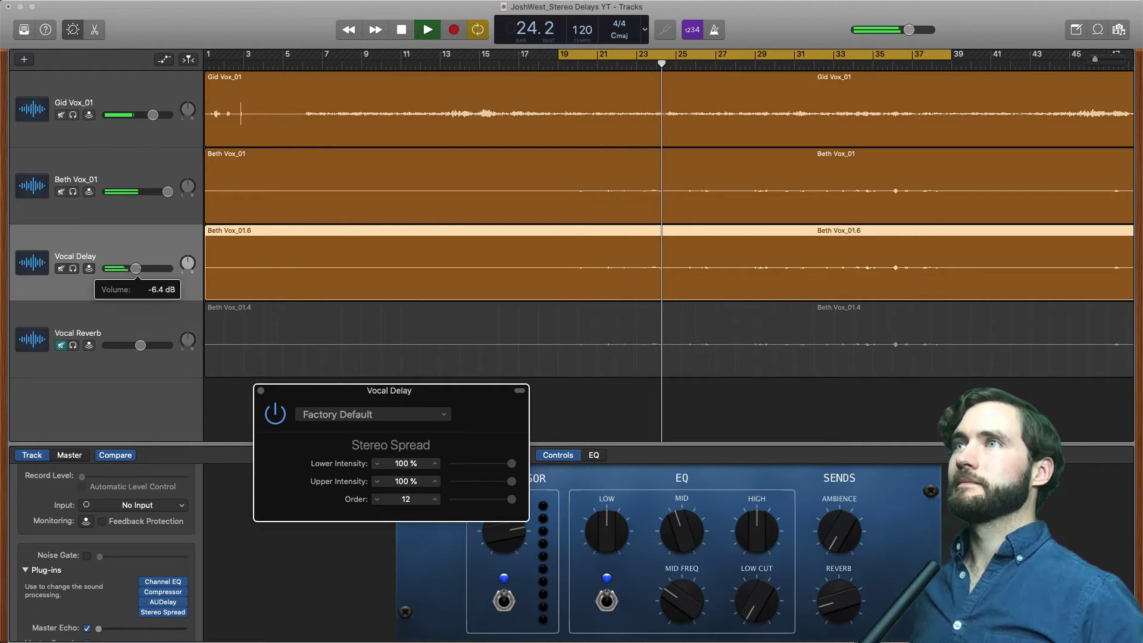
left_click(292, 284)
key("space")
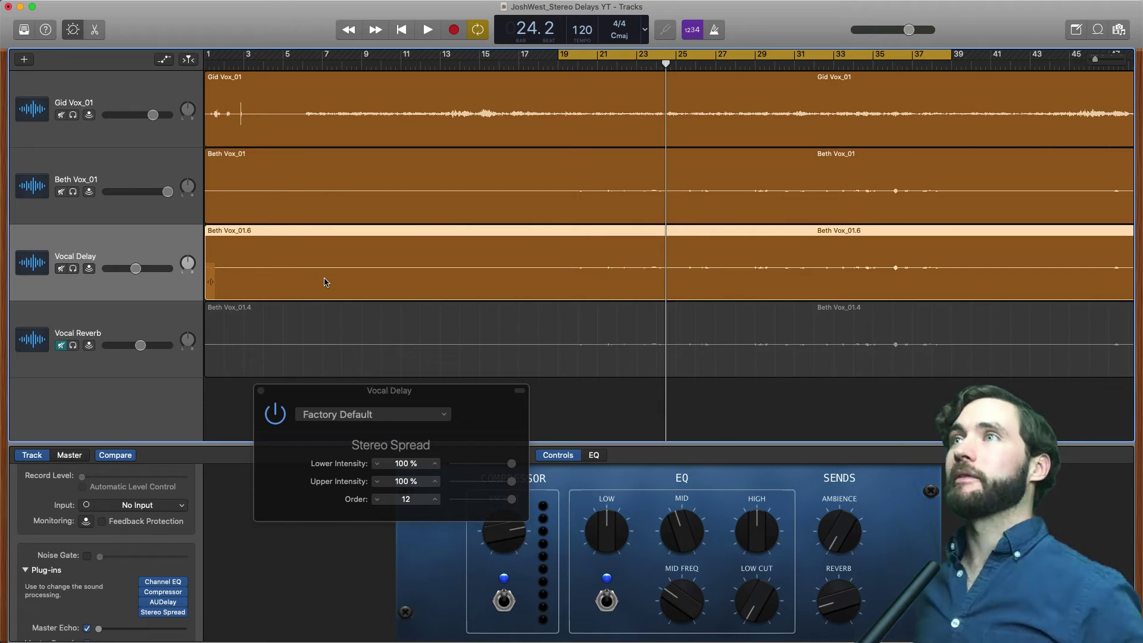
- Raise the Vocal Delay track volume to 0 dB while looping playback, then close Stereo Spread
left_click(136, 268)
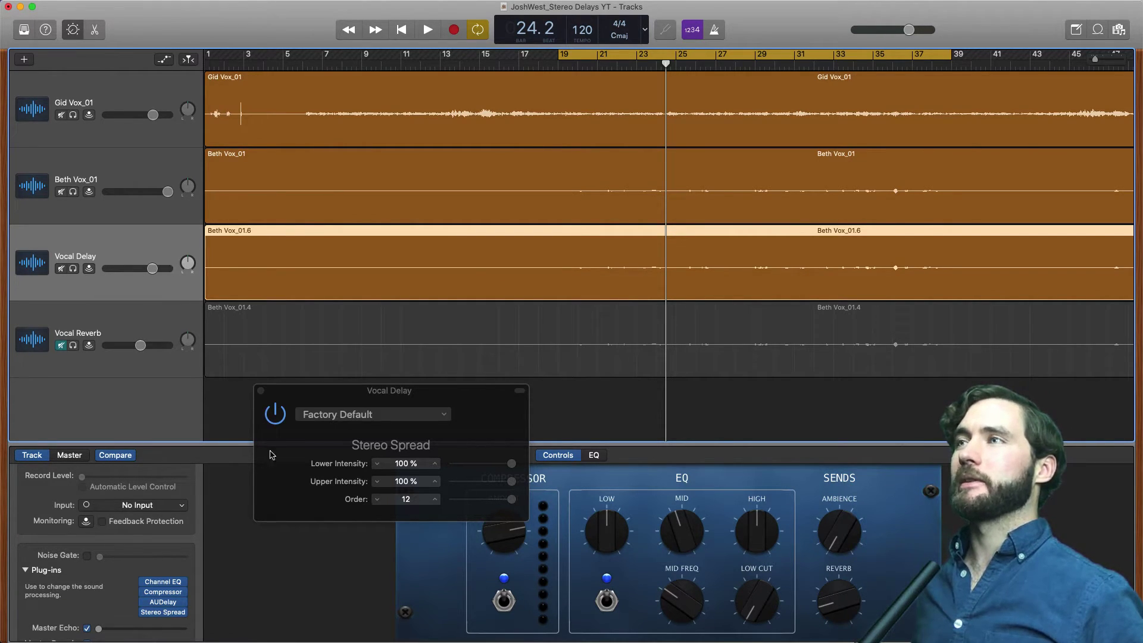
left_click(275, 415)
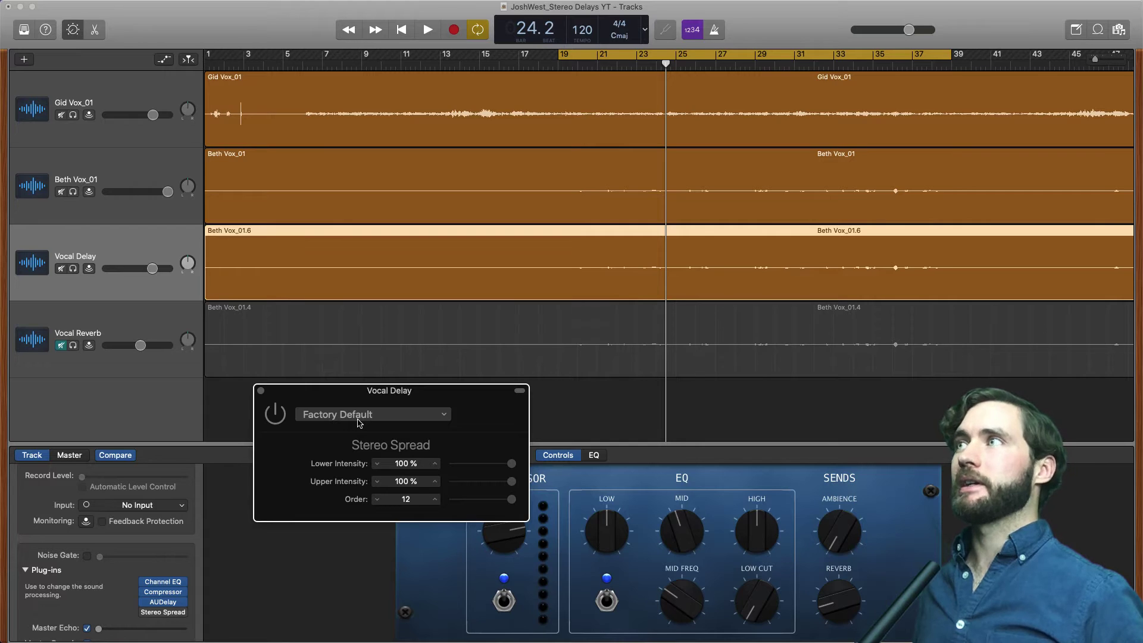
key("space")
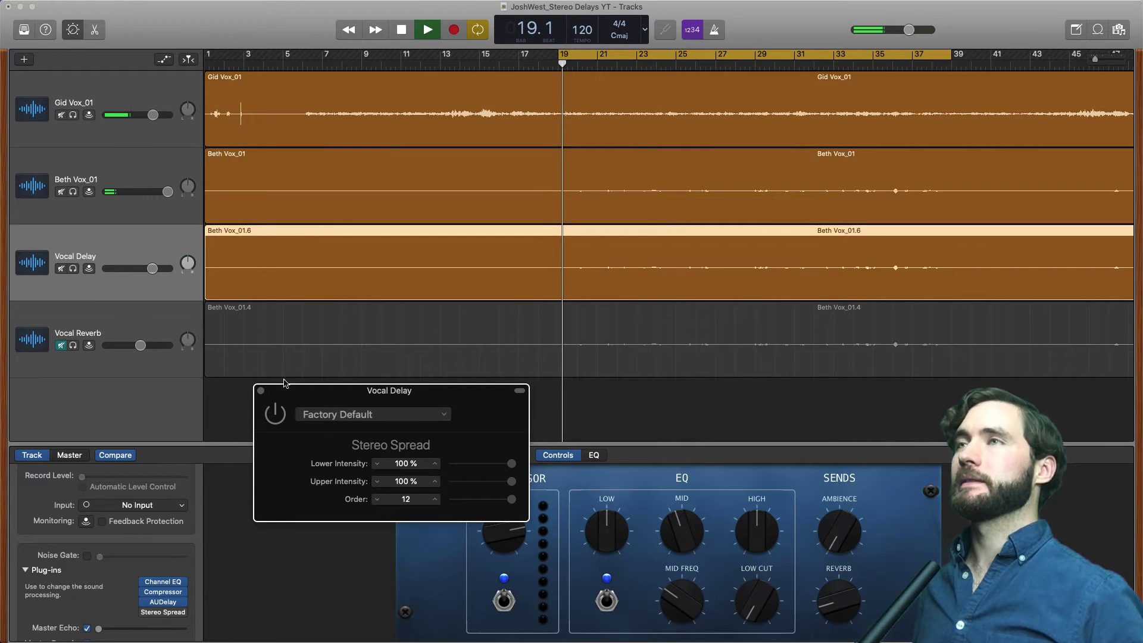
left_click(154, 270)
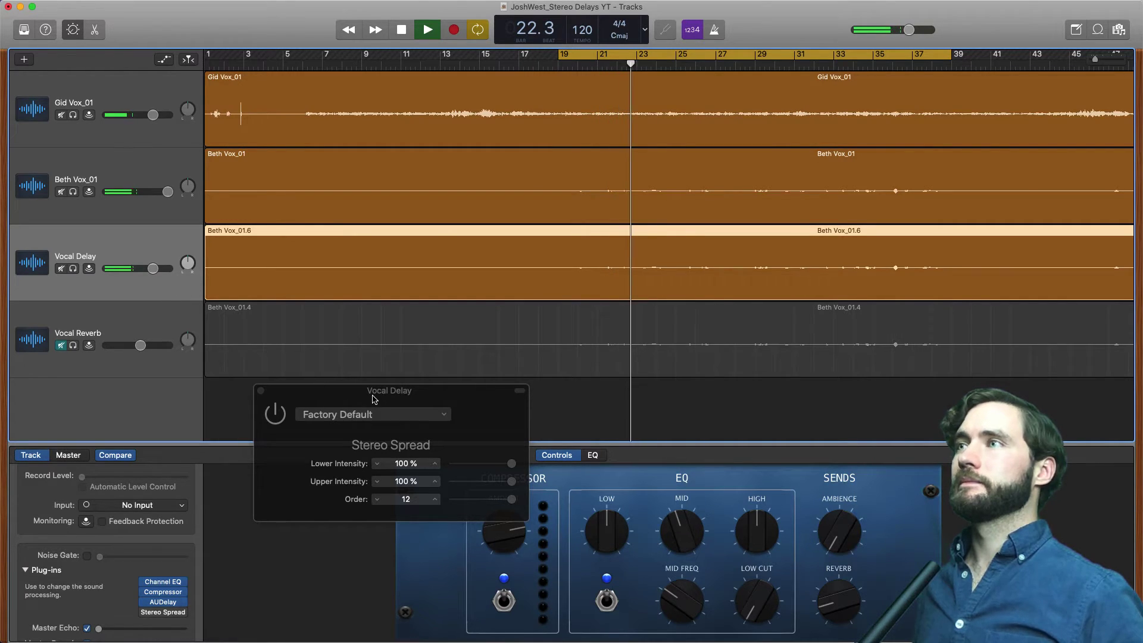
key("space")
left_click(284, 415)
key("space")
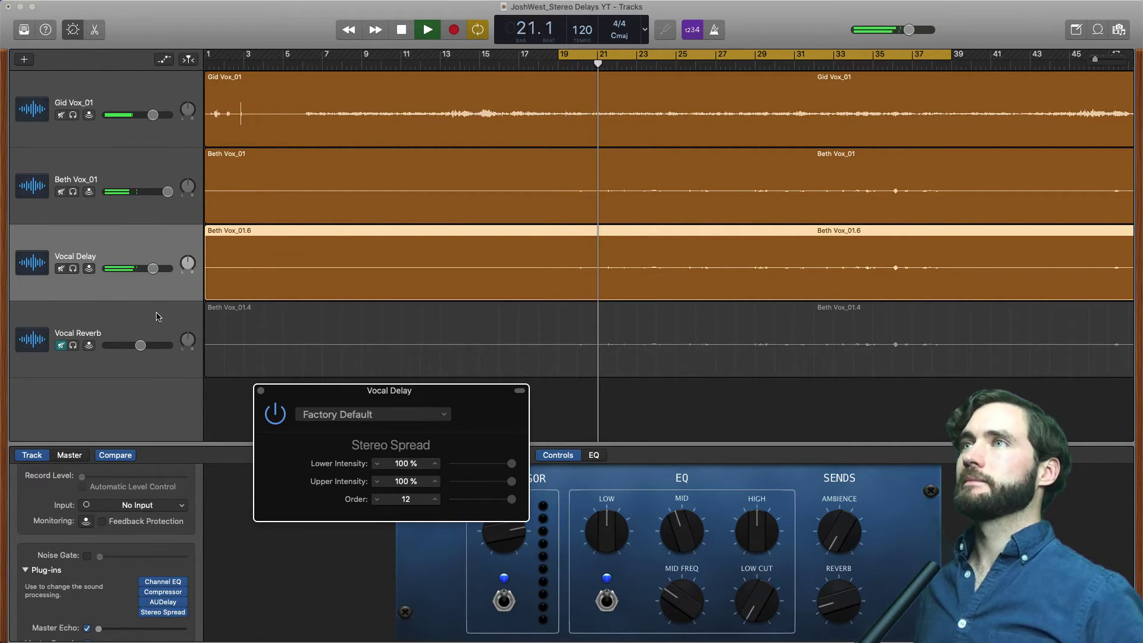
left_click(262, 392)
key("space")
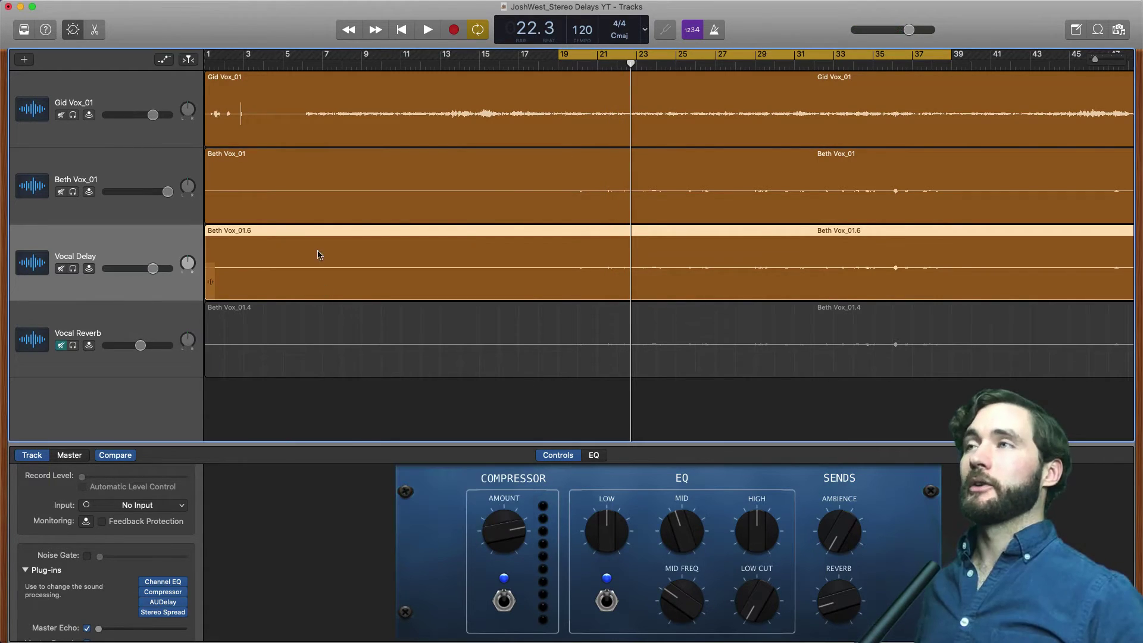
- Set the Vocal Delay volume to about -20 dB and unmute Vocal Reverb during playback from bar 19
left_click(153, 269)
left_click_drag(118, 269, 119, 268)
left_click(62, 345)
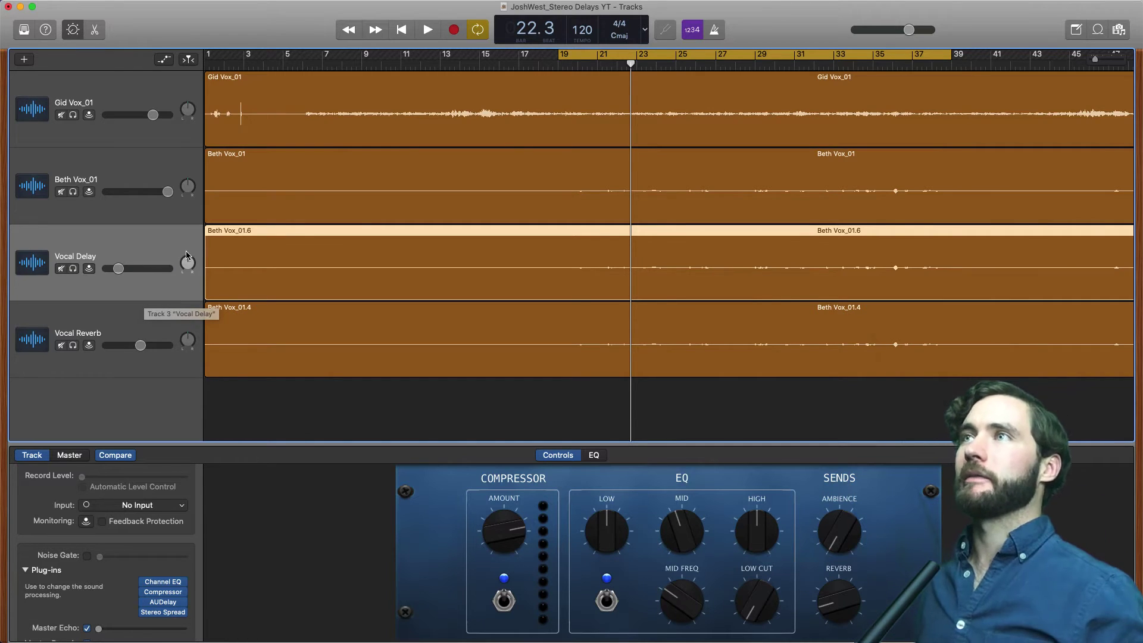
key("space")
left_click_drag(119, 268, 130, 269)
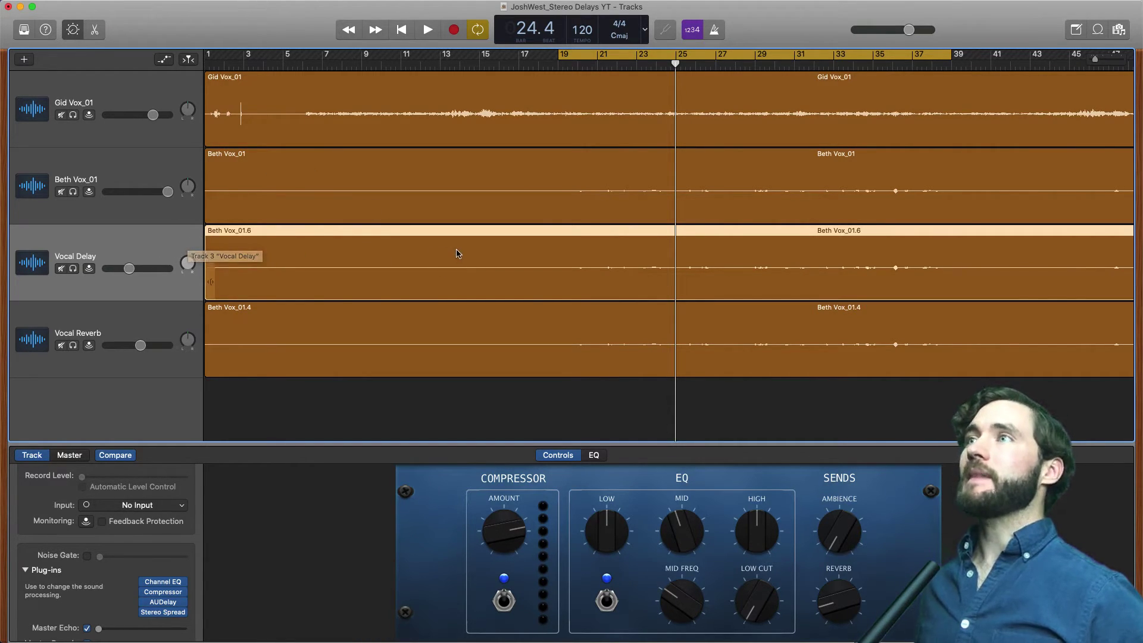
- Show the tracks' volume automation and look through the Mix menu without changing anything
key("a")
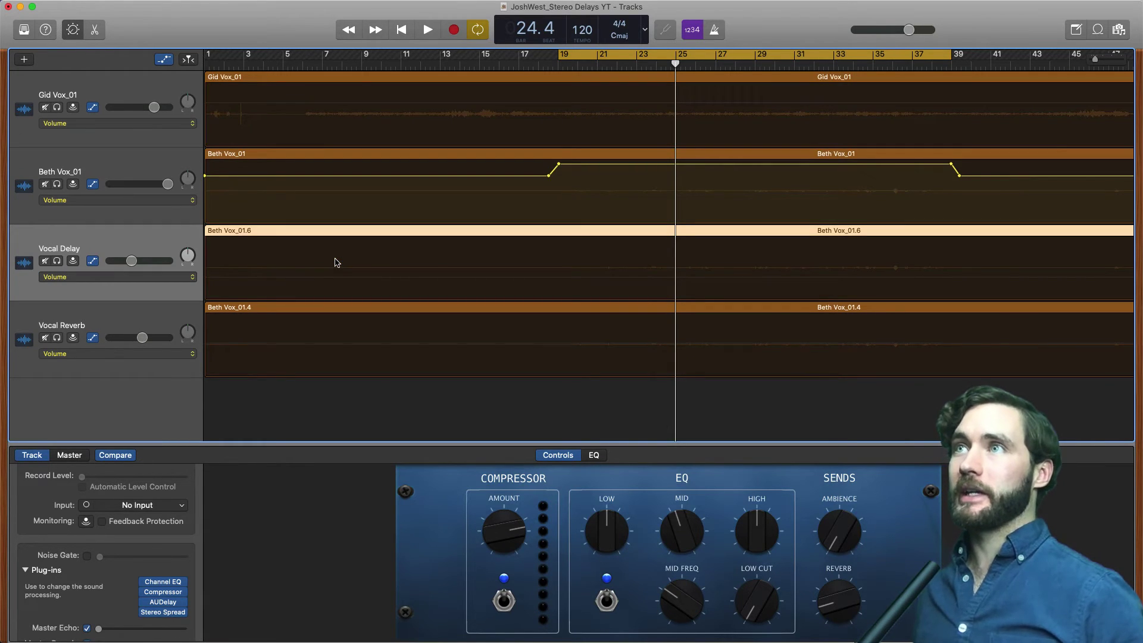
mouse_move(350, 3)
left_click(222, 6)
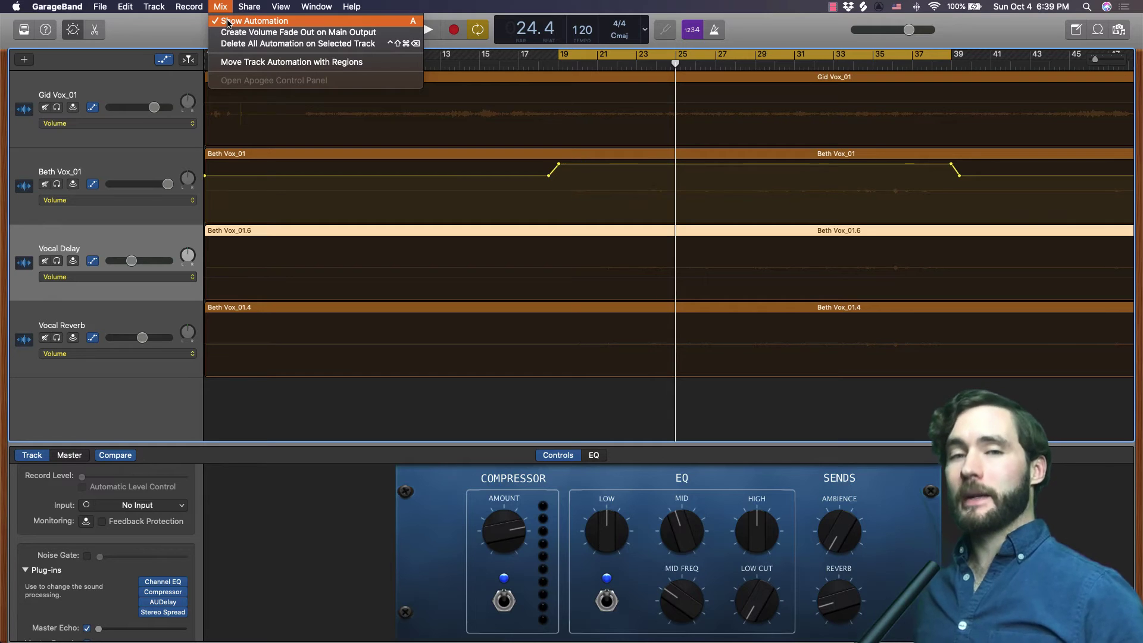
key("Escape")
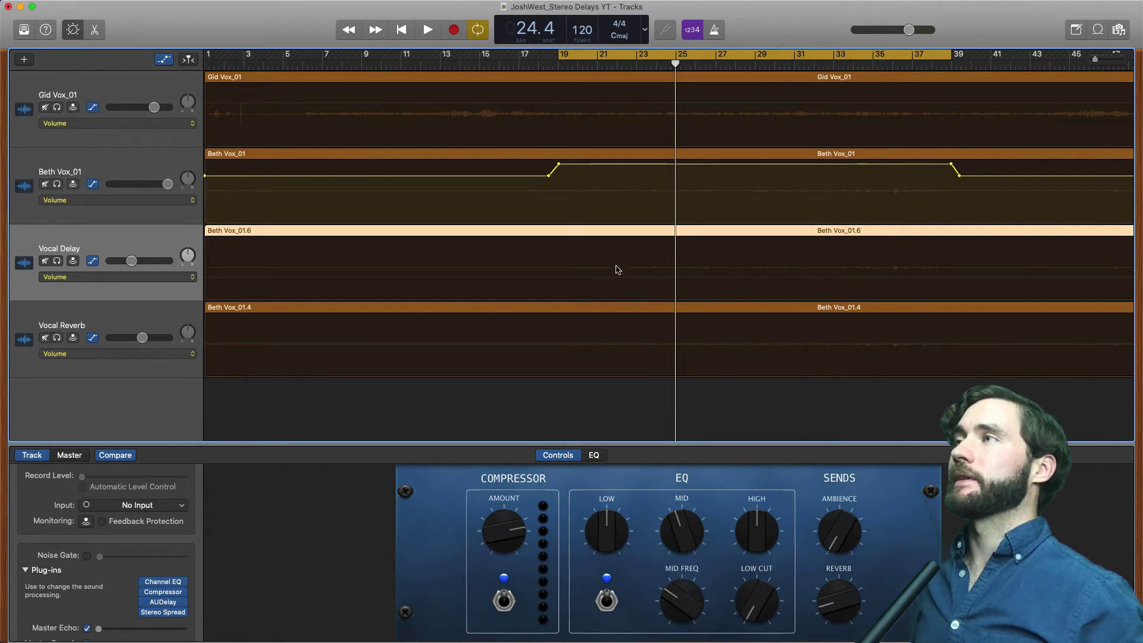
- Play from bar 19 while zooming the timeline in to roughly bars 16–29
key("space")
key("super+Right")
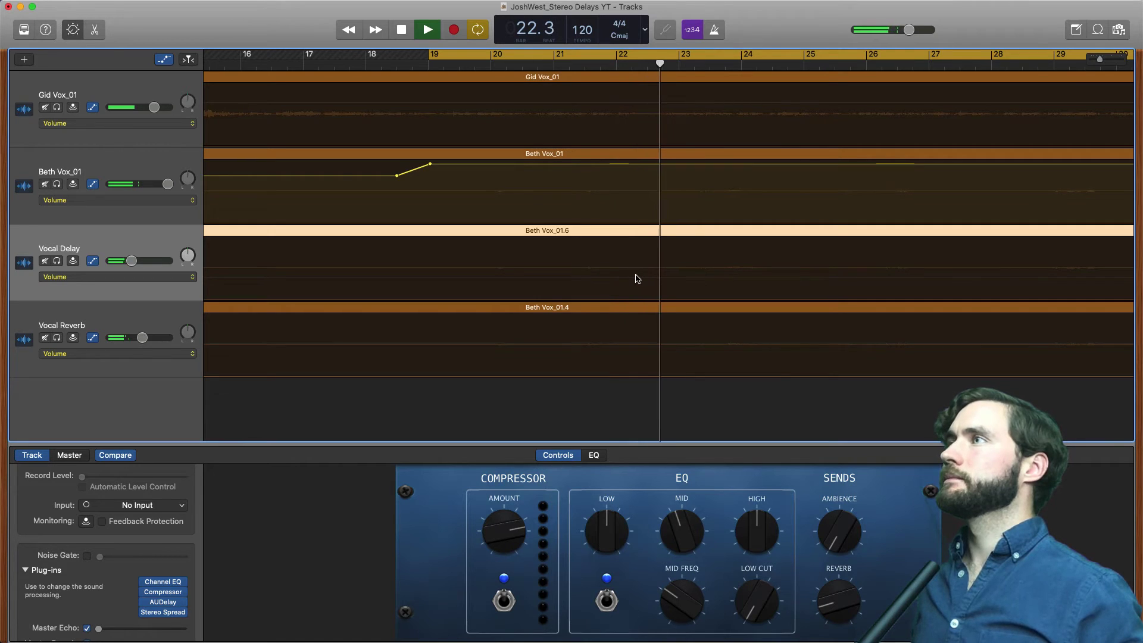
key("space")
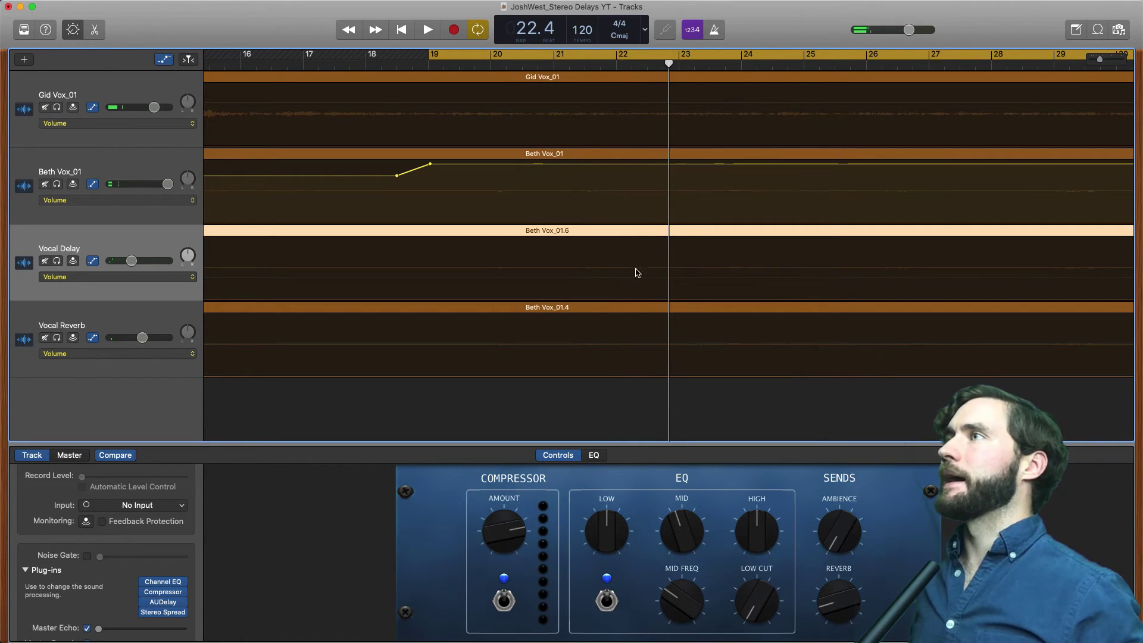
- Add Vocal Delay automation points at bars 22.2 and 23.2, raise the section between, and replay
left_click_drag(663, 65, 628, 66)
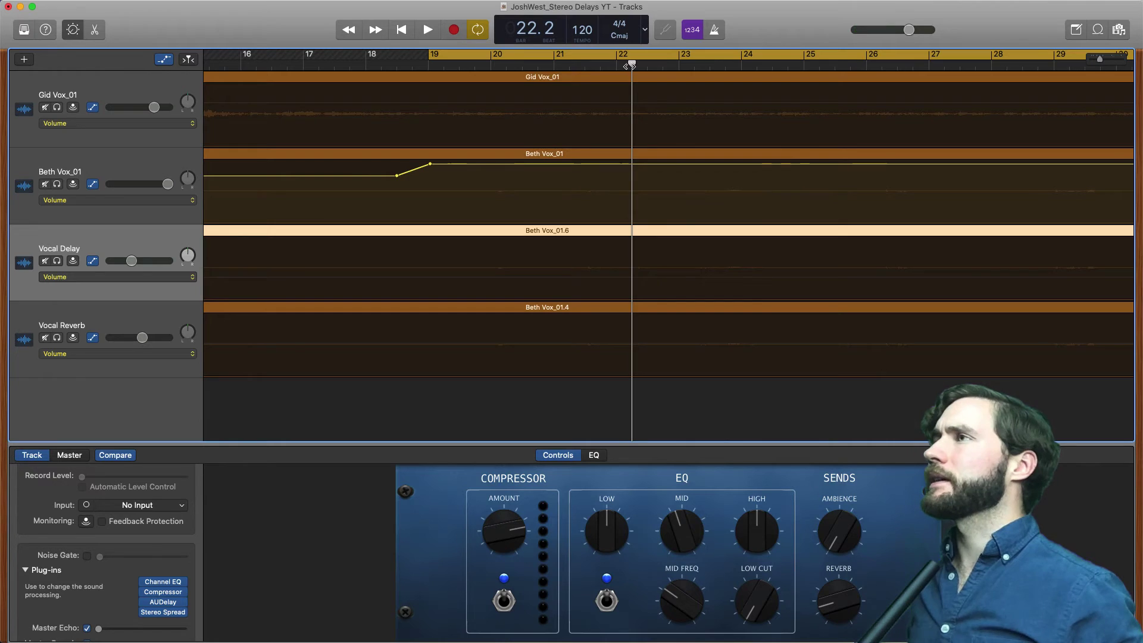
left_click(619, 254)
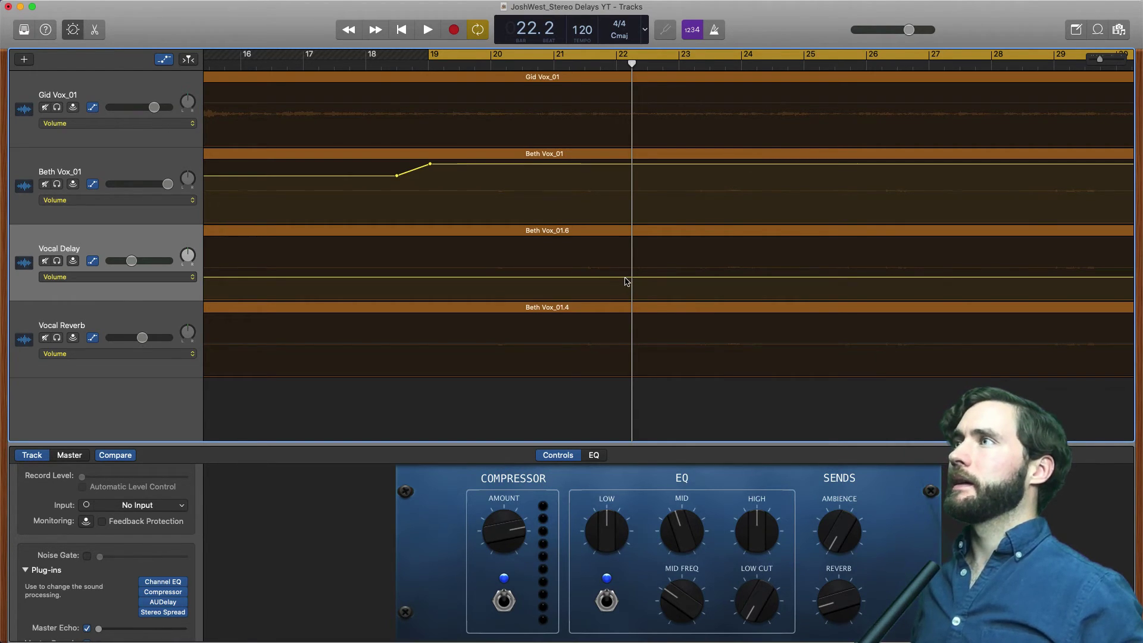
left_click(624, 278)
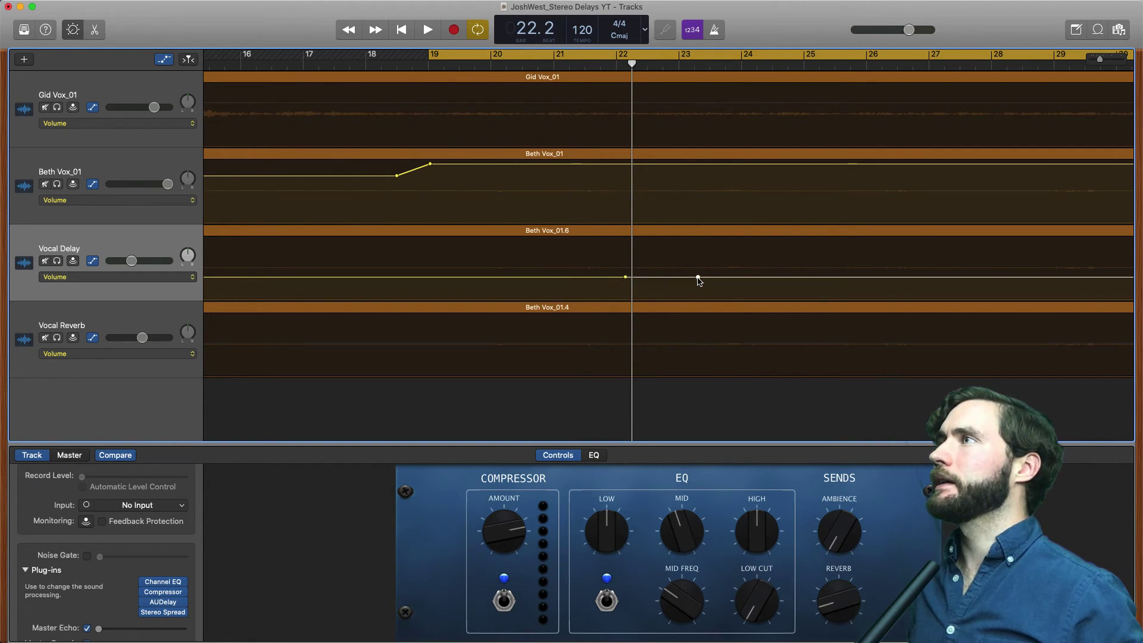
left_click(698, 278)
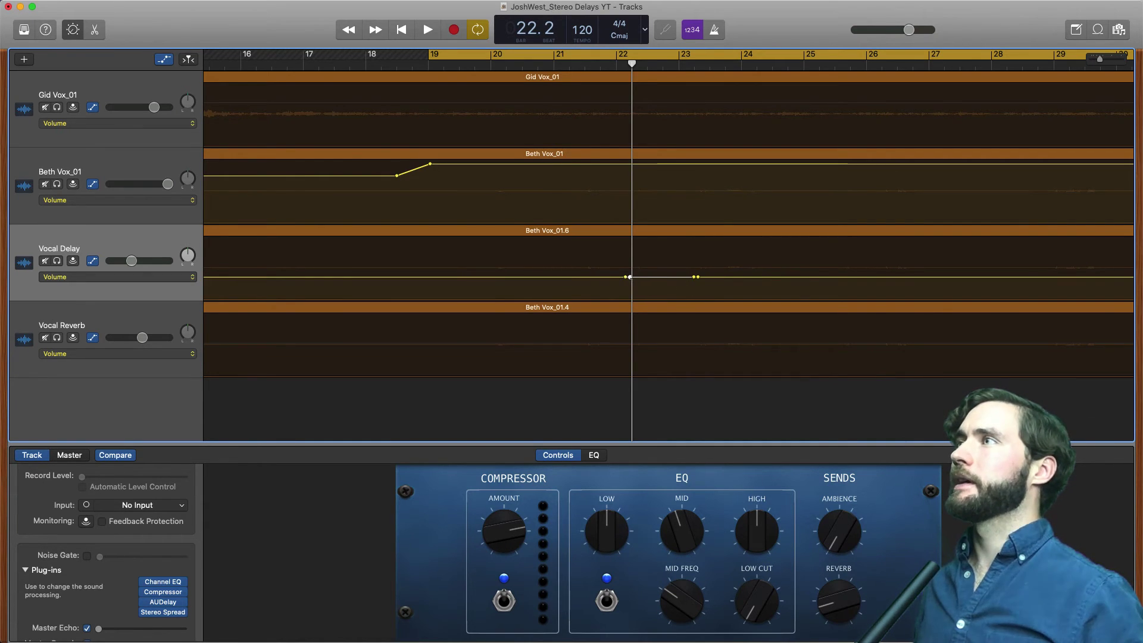
left_click_drag(629, 277, 694, 269)
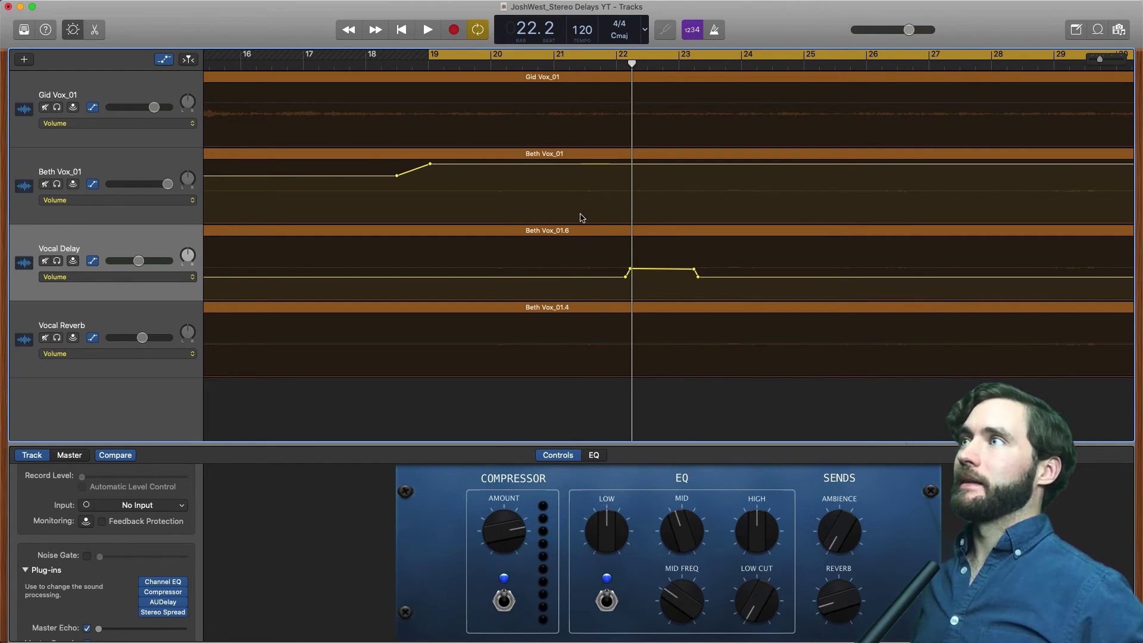
key("space")
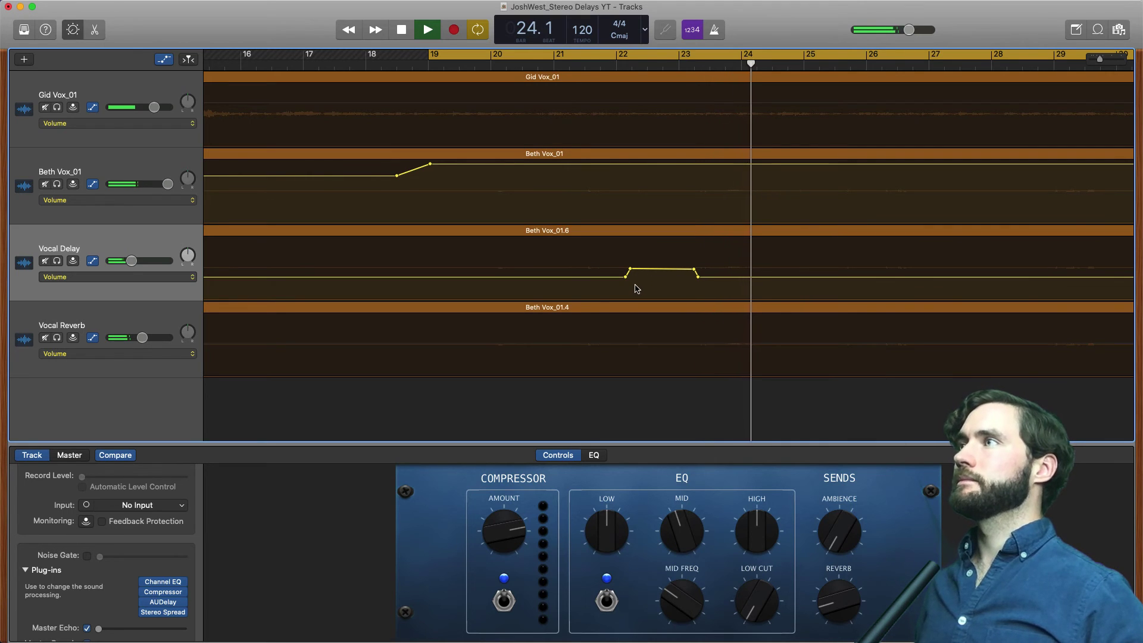
key("space")
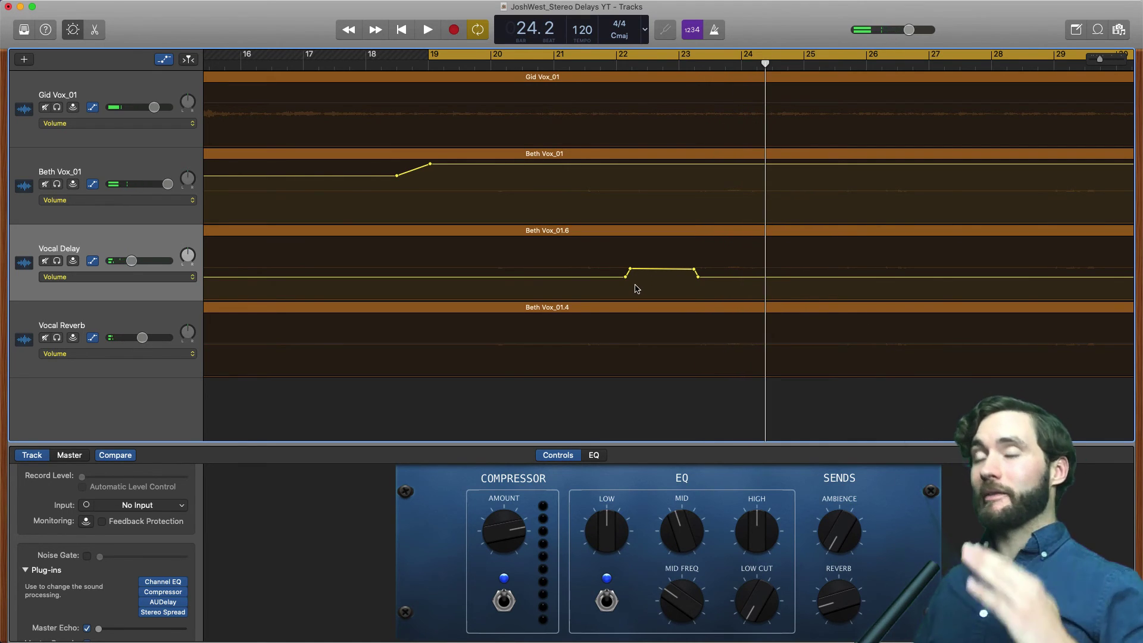